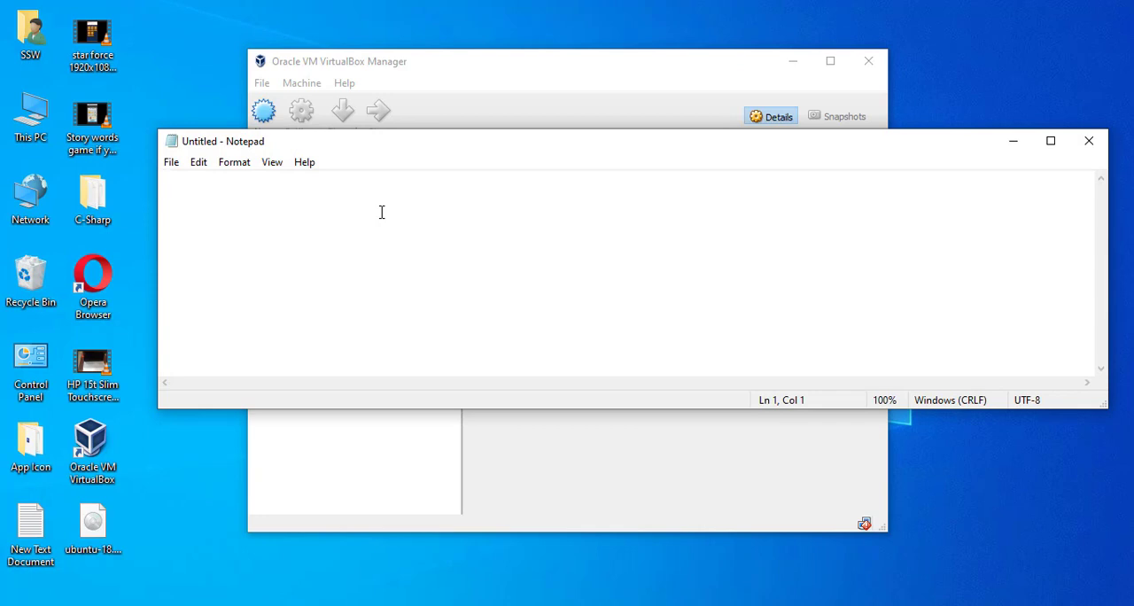
Write "This video for special request from" followed by the requester's full name on the first line of the note.
{"action": "type", "text": "Tha"}
{"action": "key", "text": "BackSpace"}
{"action": "type", "text": "is"}
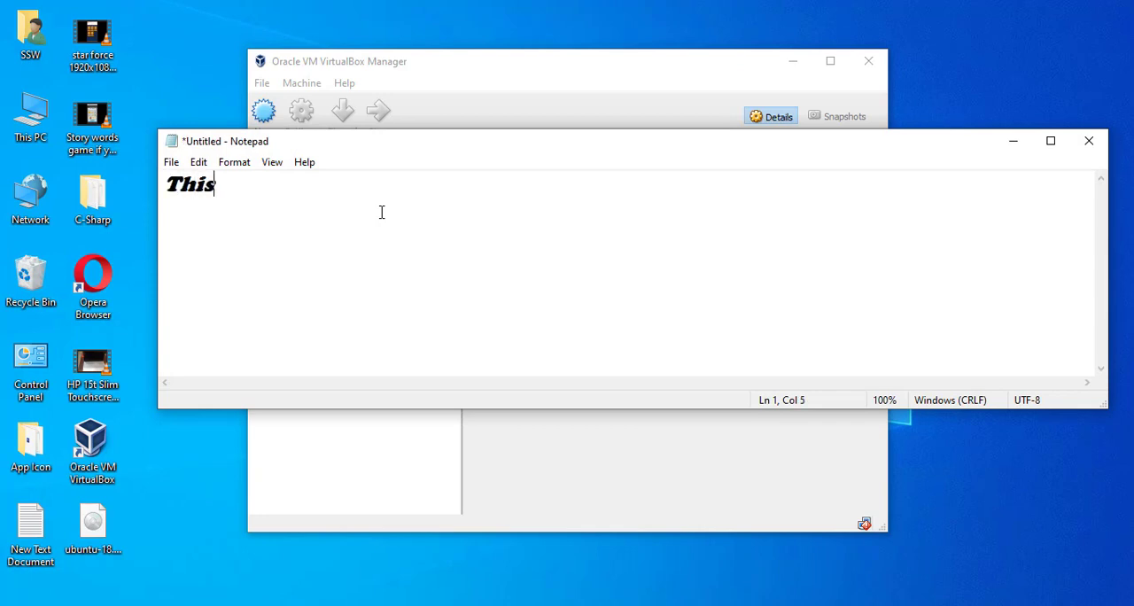
{"action": "type", "text": " video f"}
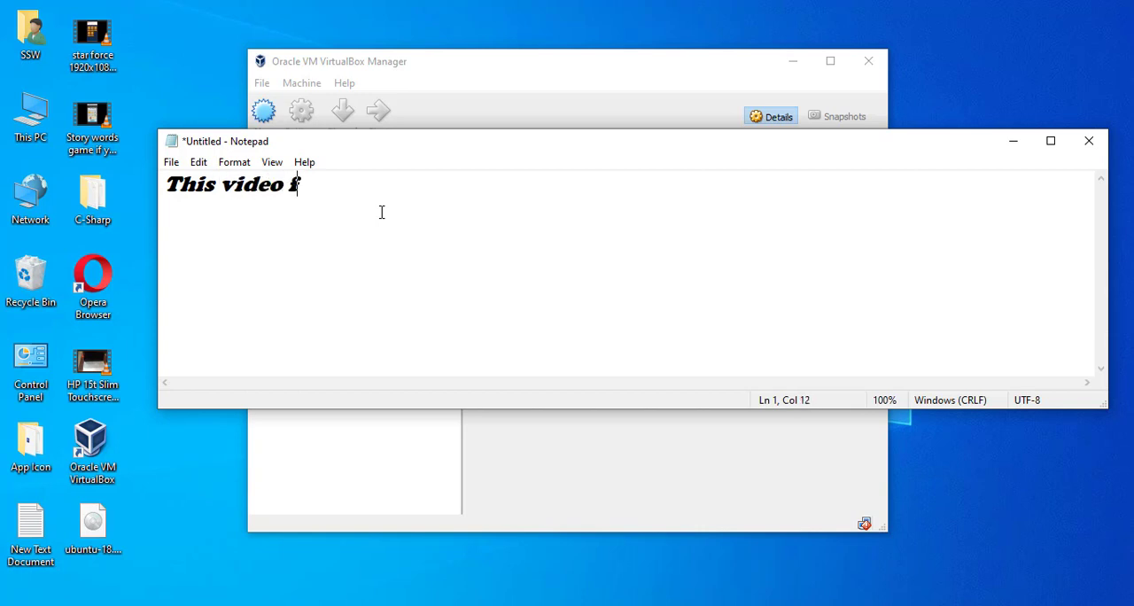
{"action": "type", "text": "or sp"}
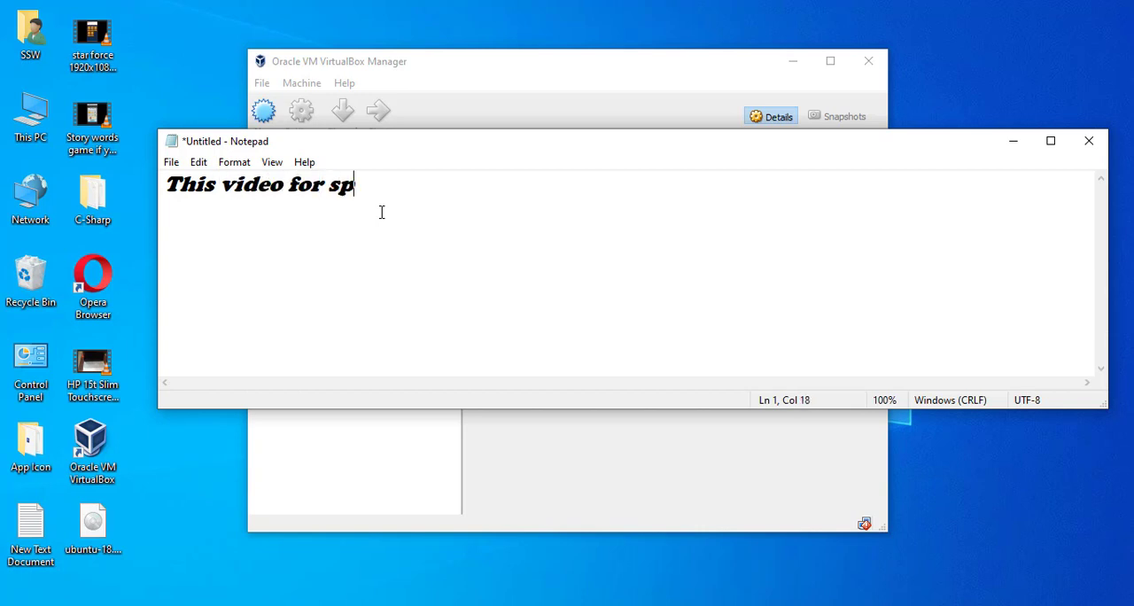
{"action": "type", "text": "ecial re"}
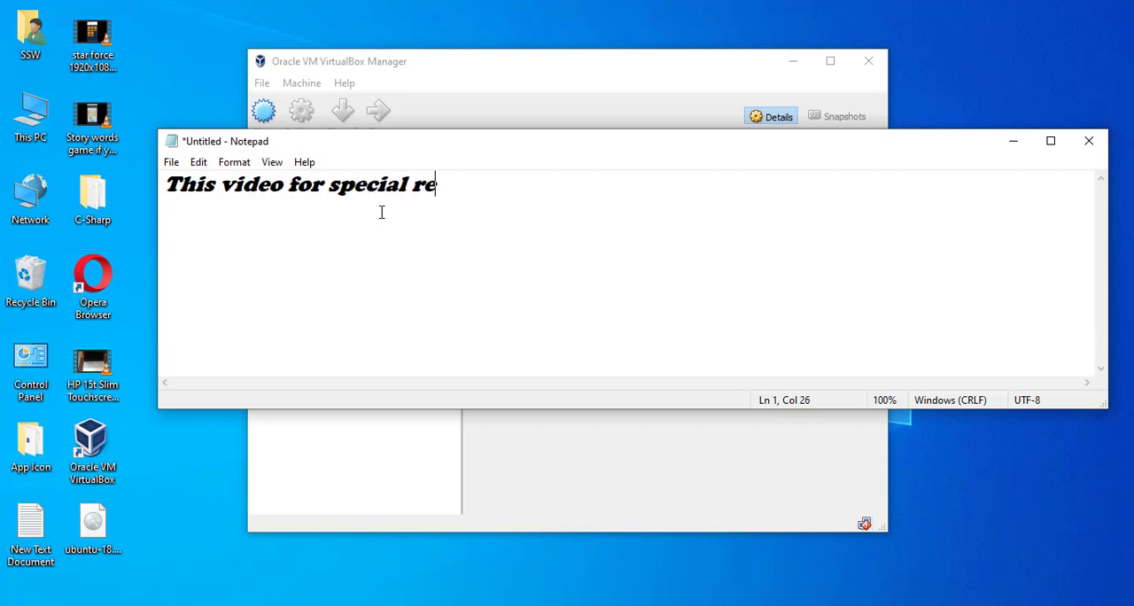
{"action": "type", "text": "quest  "}
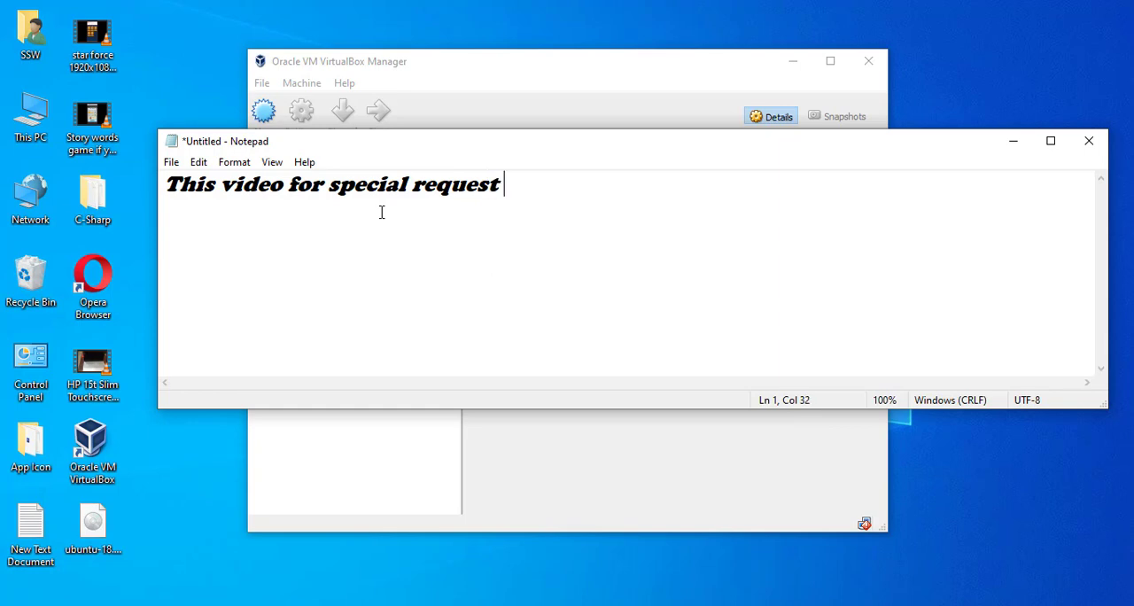
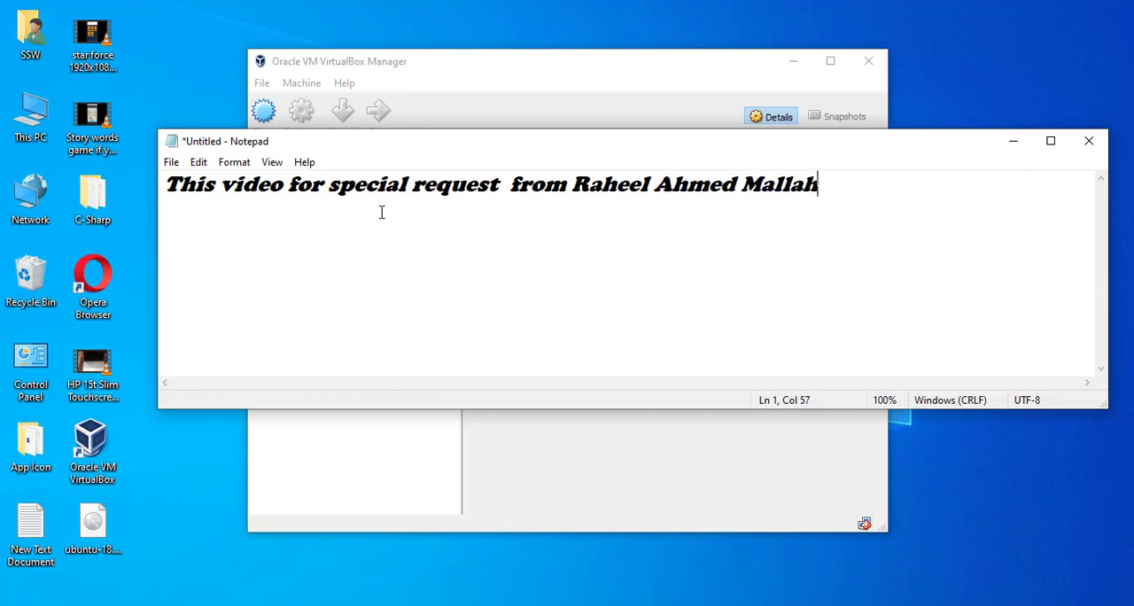
Add a second line to the note reading "and Special Thanks to" followed by the requester's initials.
{"action": "key", "text": "Return"}
{"action": "type", "text": "and"}
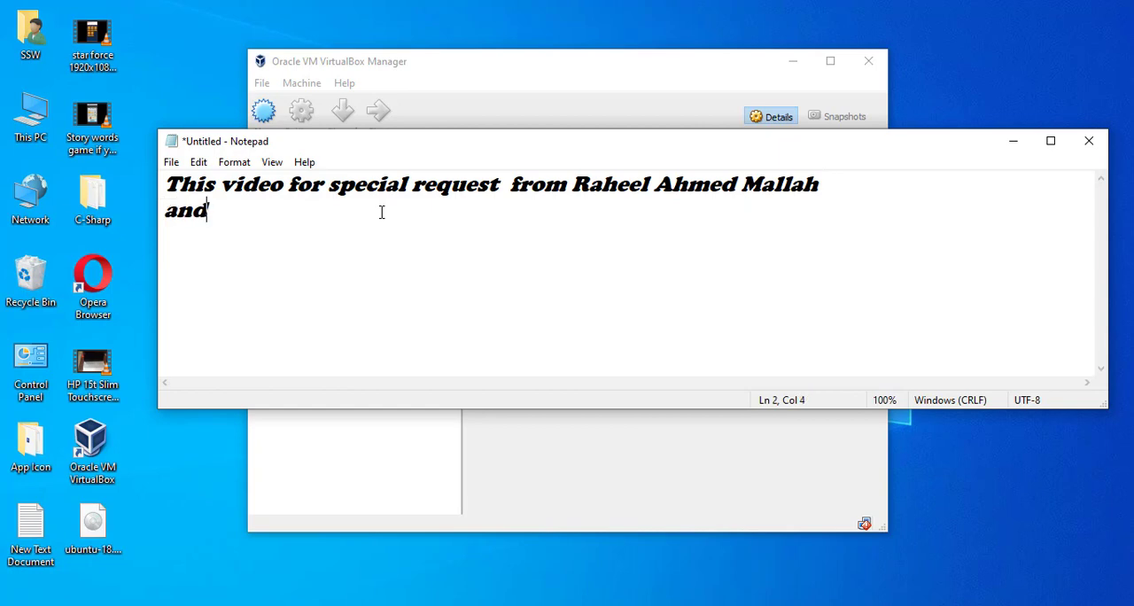
{"action": "type", "text": " Spe"}
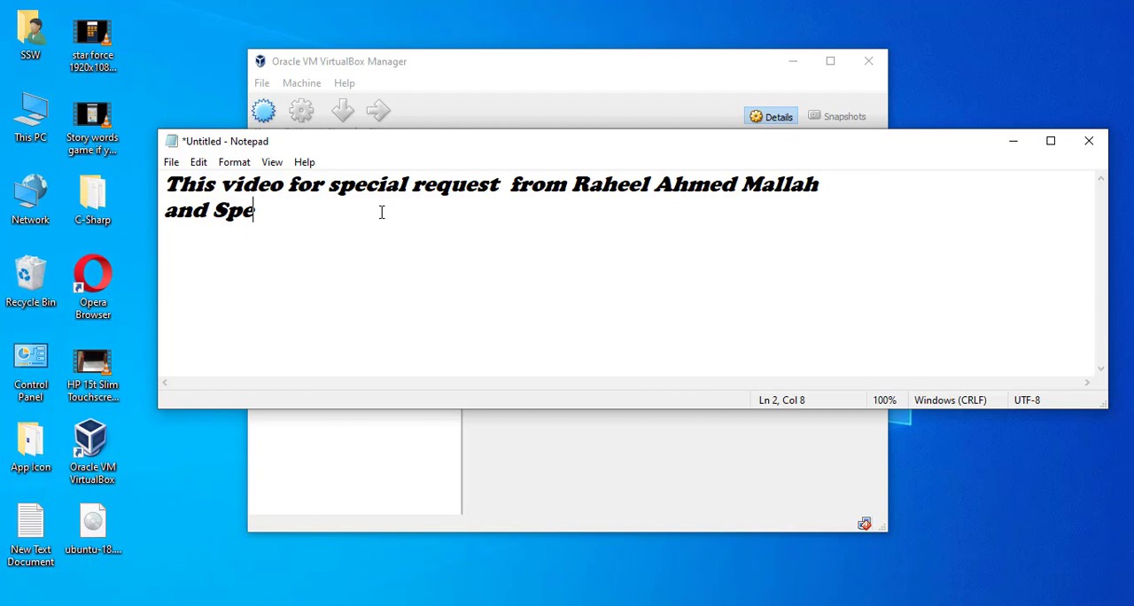
{"action": "type", "text": "cial Tha"}
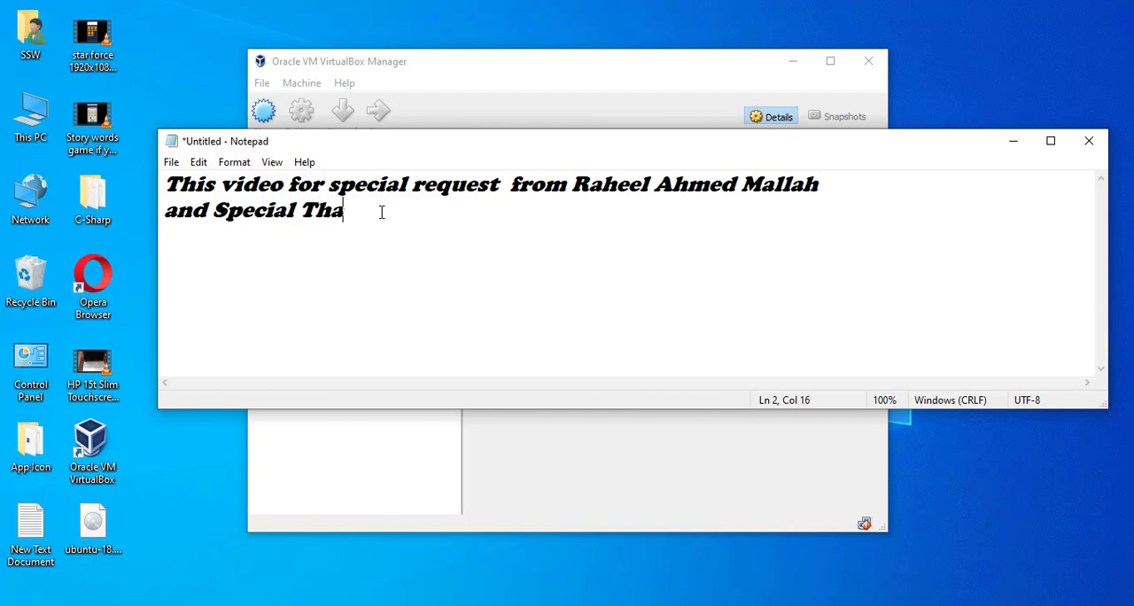
{"action": "type", "text": "nks to Rahell"}
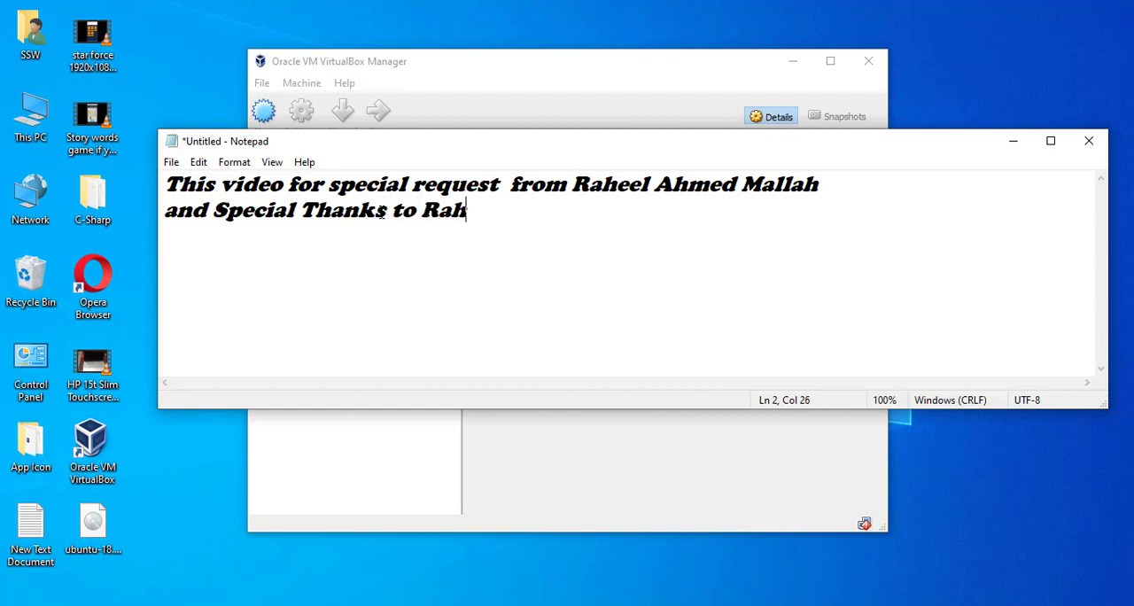
{"action": "key", "text": "BackSpace"}
{"action": "key", "text": "BackSpace"}
{"action": "type", "text": "ell"}
{"action": "key", "text": "BackSpace"}
{"action": "key", "text": "BackSpace"}
{"action": "key", "text": "BackSpace"}
{"action": "key", "text": "BackSpace"}
{"action": "key", "text": "BackSpace"}
{"action": "key", "text": "BackSpace"}
{"action": "type", "text": "AM"}
{"action": "key", "text": "BackSpace"}
{"action": "left_click", "coordinate": [511, 82]}
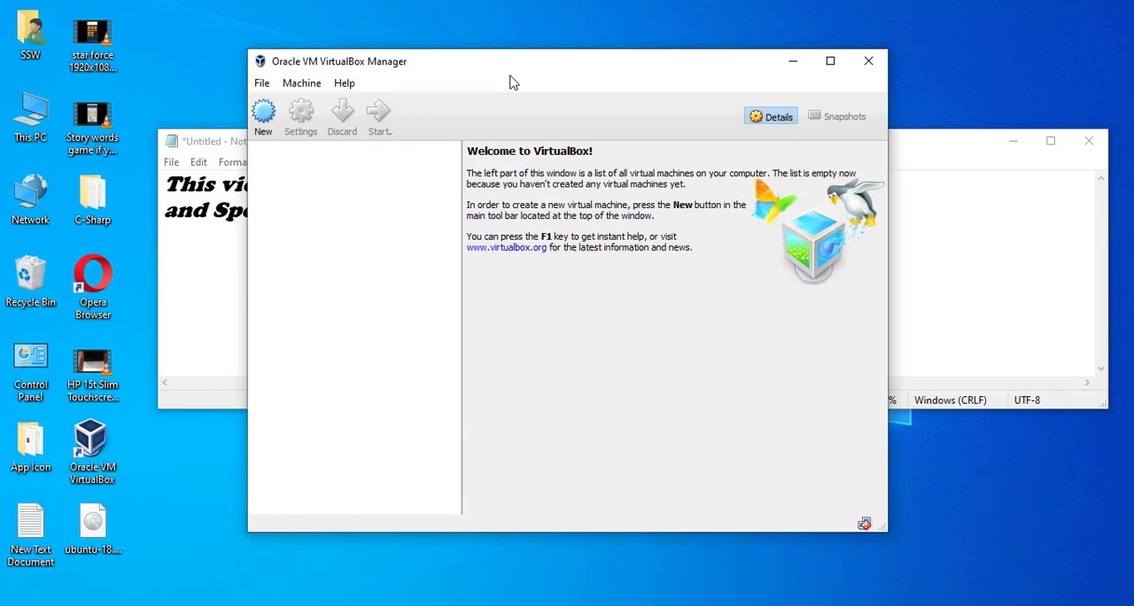
Add a third line to the note reading "It is Linux Ubuntu Server".
{"action": "left_click", "coordinate": [239, 251]}
{"action": "left_click", "coordinate": [486, 213]}
{"action": "key", "text": "Return"}
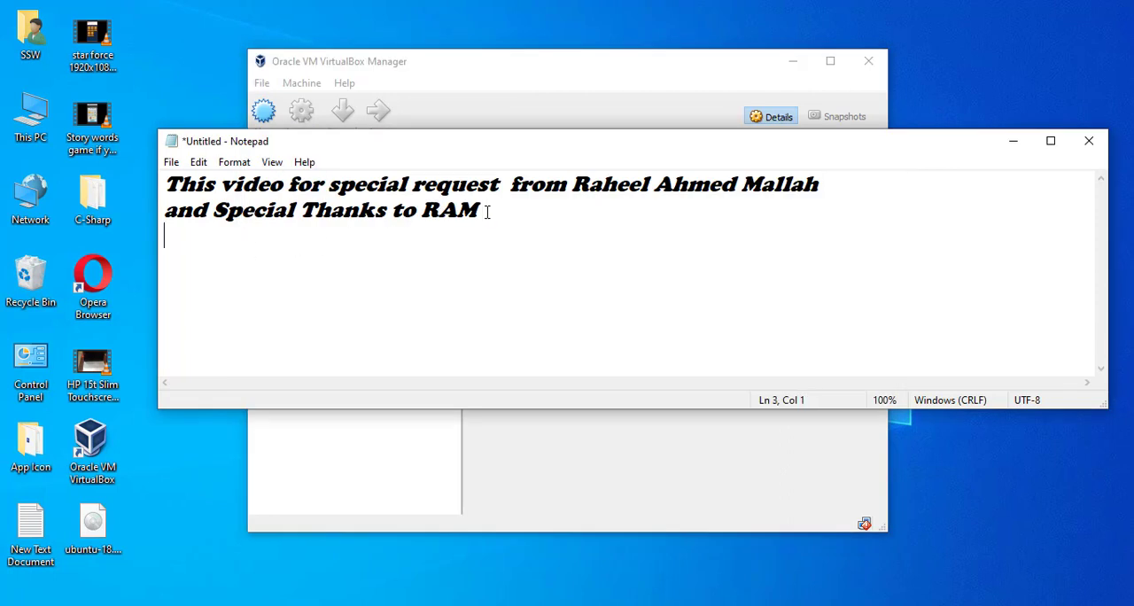
{"action": "type", "text": "It is Linux li"}
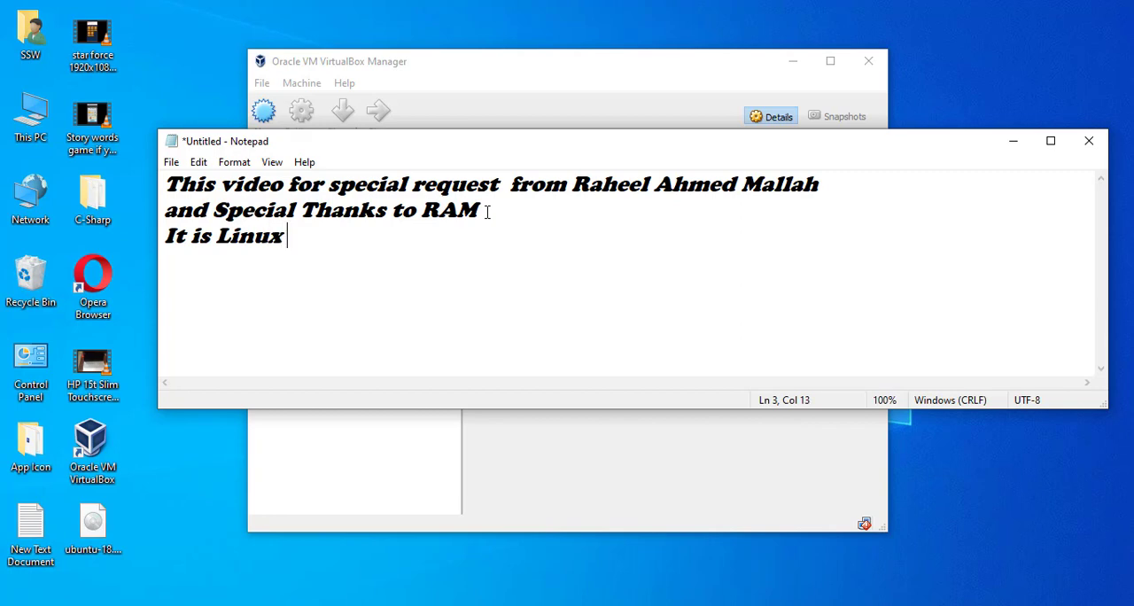
{"action": "key", "text": "BackSpace"}
{"action": "key", "text": "BackSpace"}
{"action": "type", "text": "Ubu"}
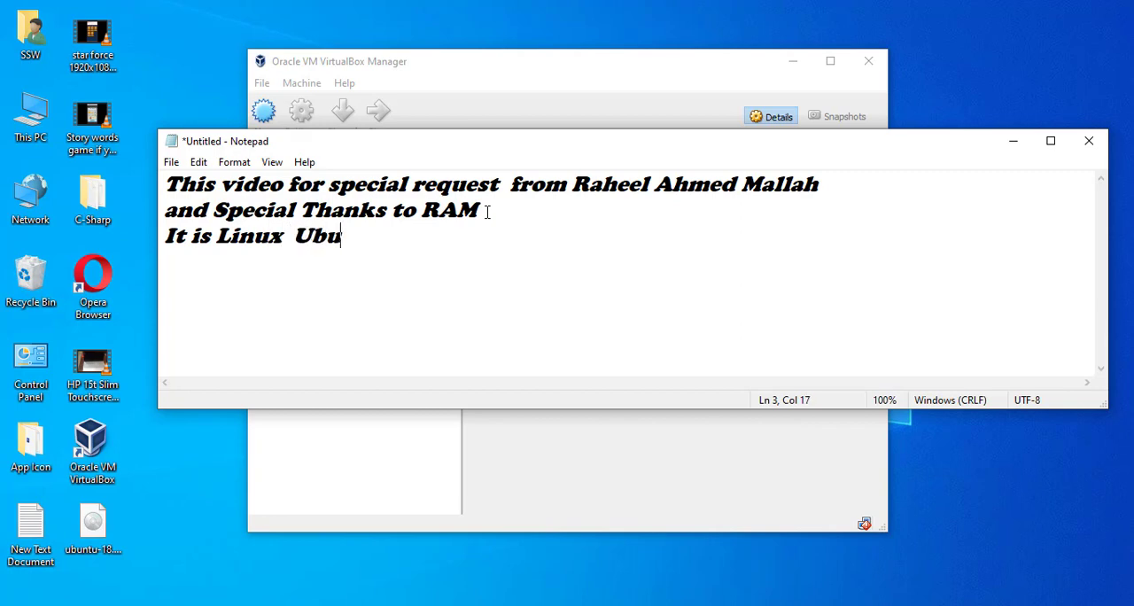
{"action": "type", "text": "ntu S"}
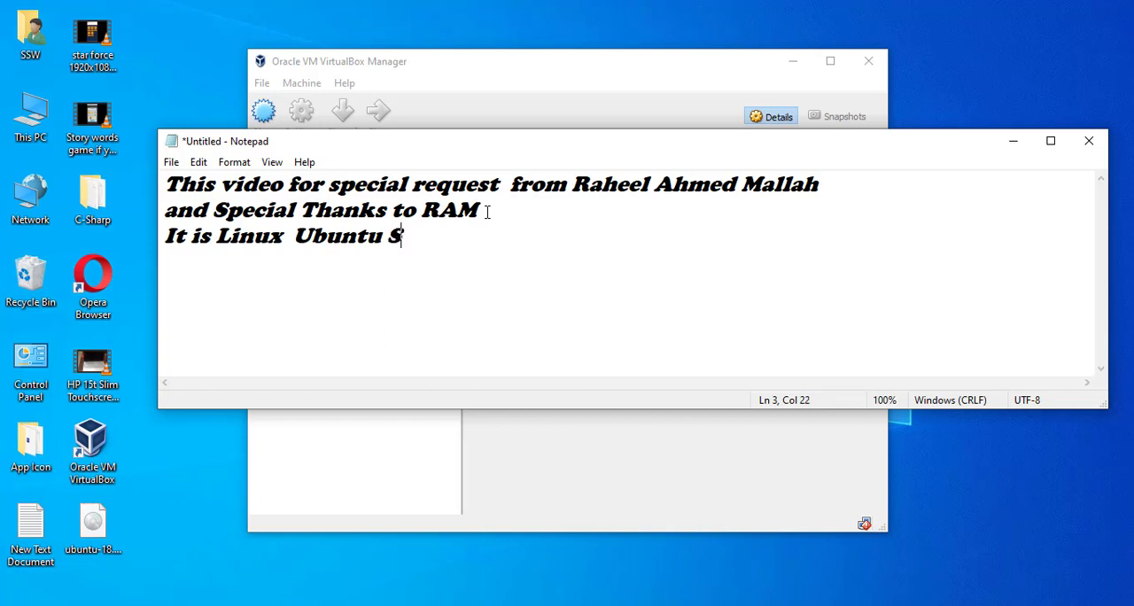
{"action": "type", "text": "ervere"}
{"action": "key", "text": "BackSpace"}
{"action": "key", "text": "BackSpace"}
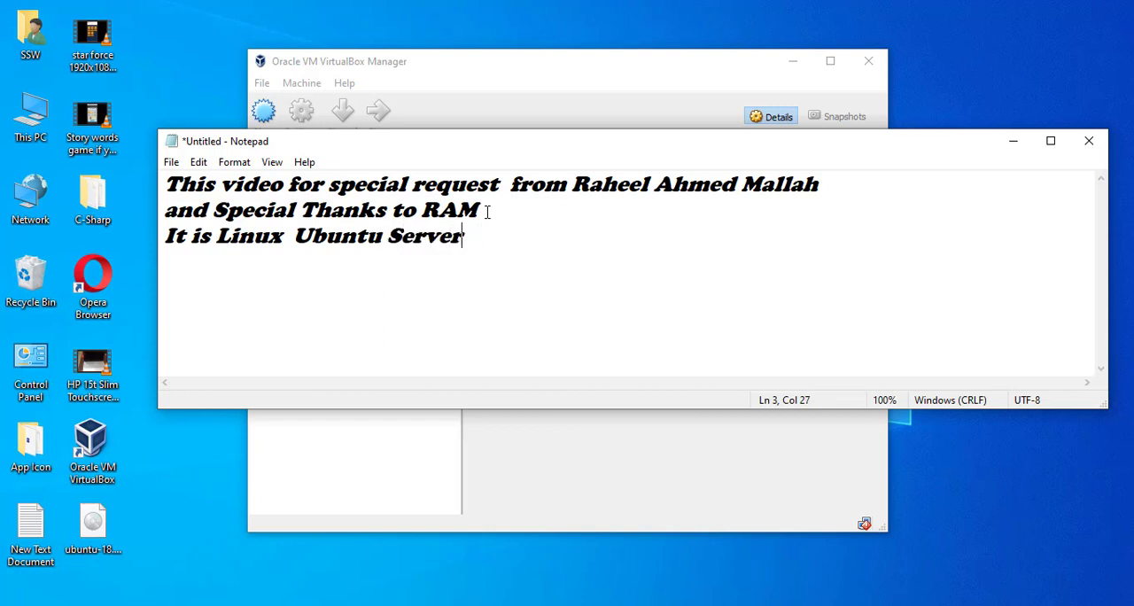
{"action": "key", "text": "BackSpace"}
{"action": "type", "text": "er"}
{"action": "key", "text": "Return"}
Switch to VirtualBox Manager and start a new virtual machine named "ubuntu Server" with type Linux and version Ubuntu (64-bit).
{"action": "left_click", "coordinate": [617, 69]}
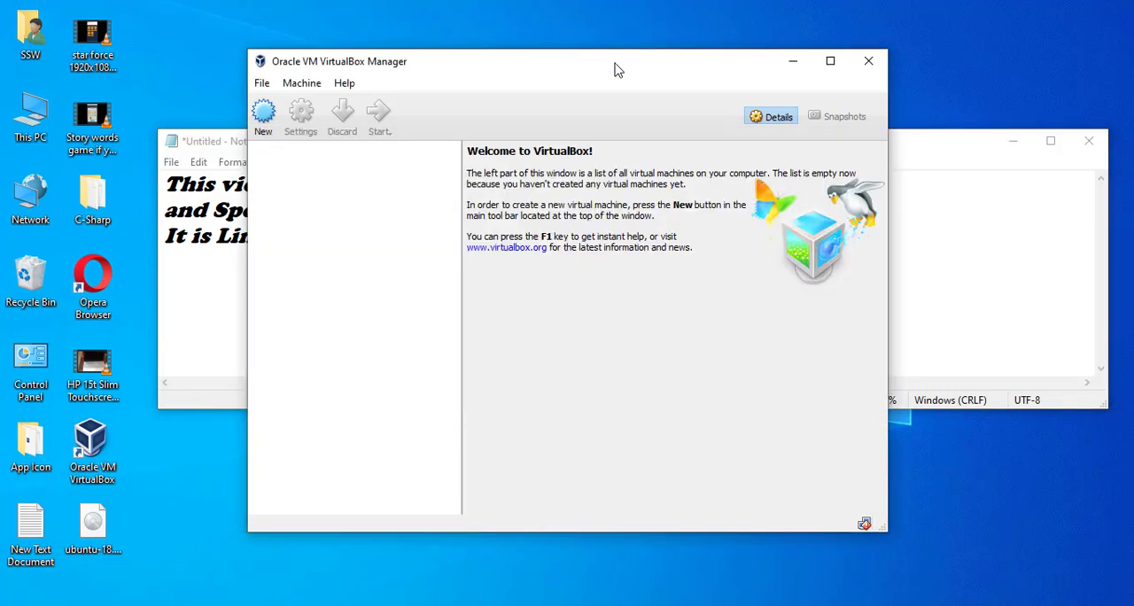
{"action": "left_click", "coordinate": [269, 115]}
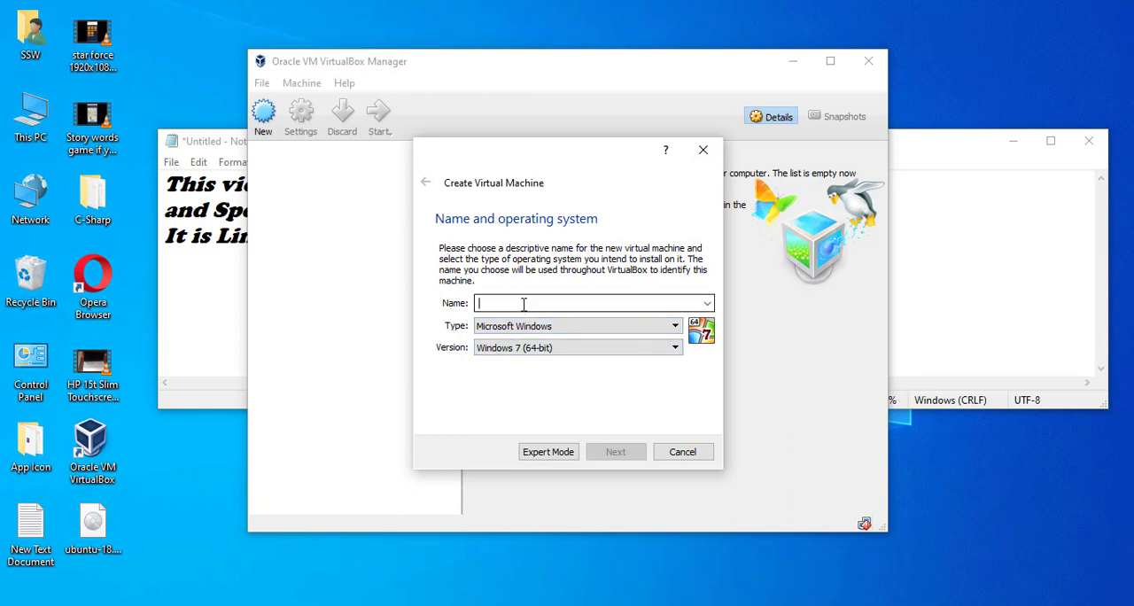
{"action": "type", "text": "u"}
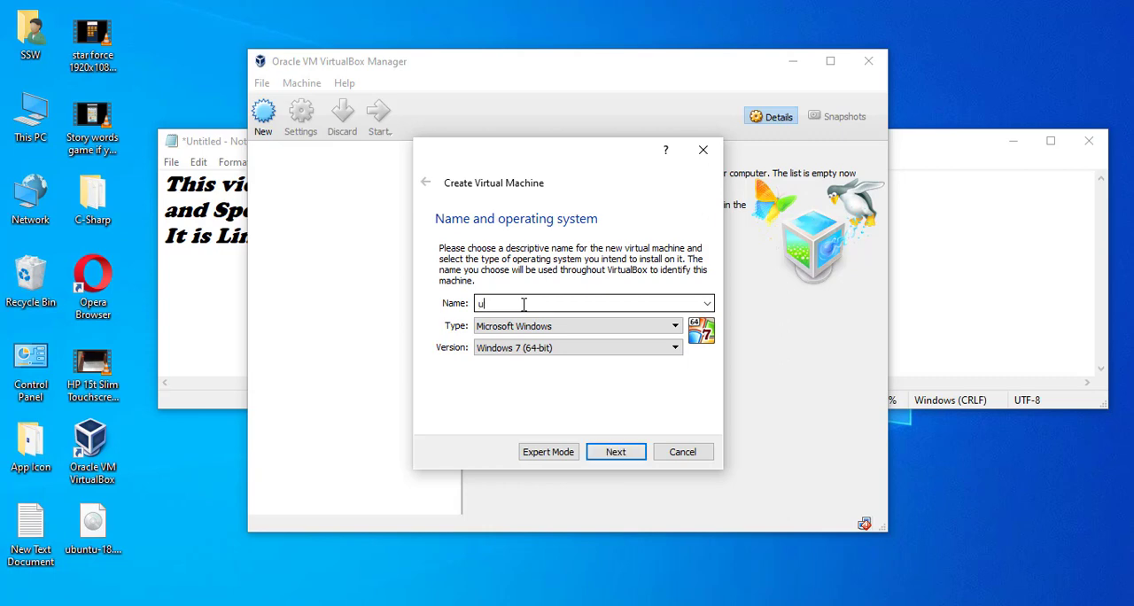
{"action": "type", "text": "bu"}
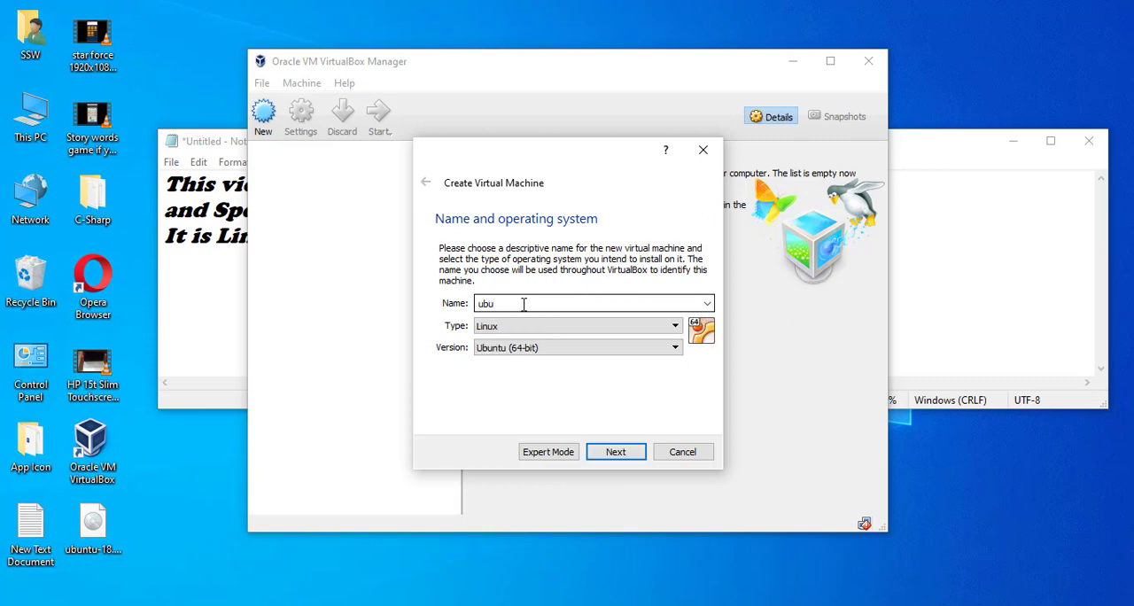
{"action": "type", "text": "ntu Server"}
{"action": "left_click", "coordinate": [523, 326]}
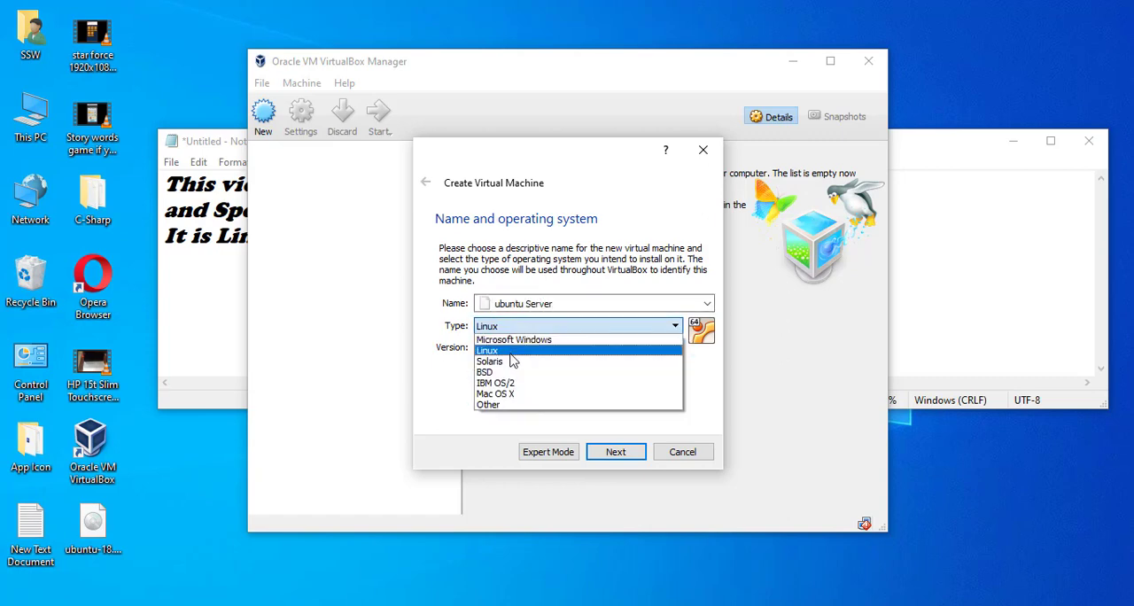
{"action": "left_click", "coordinate": [511, 352]}
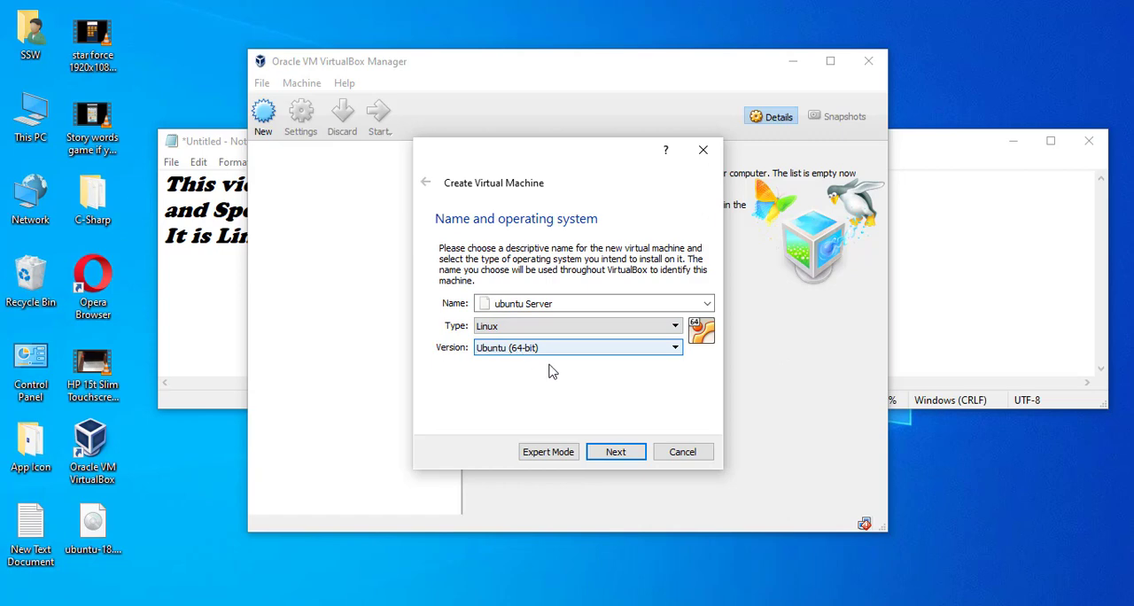
{"action": "left_click", "coordinate": [615, 453]}
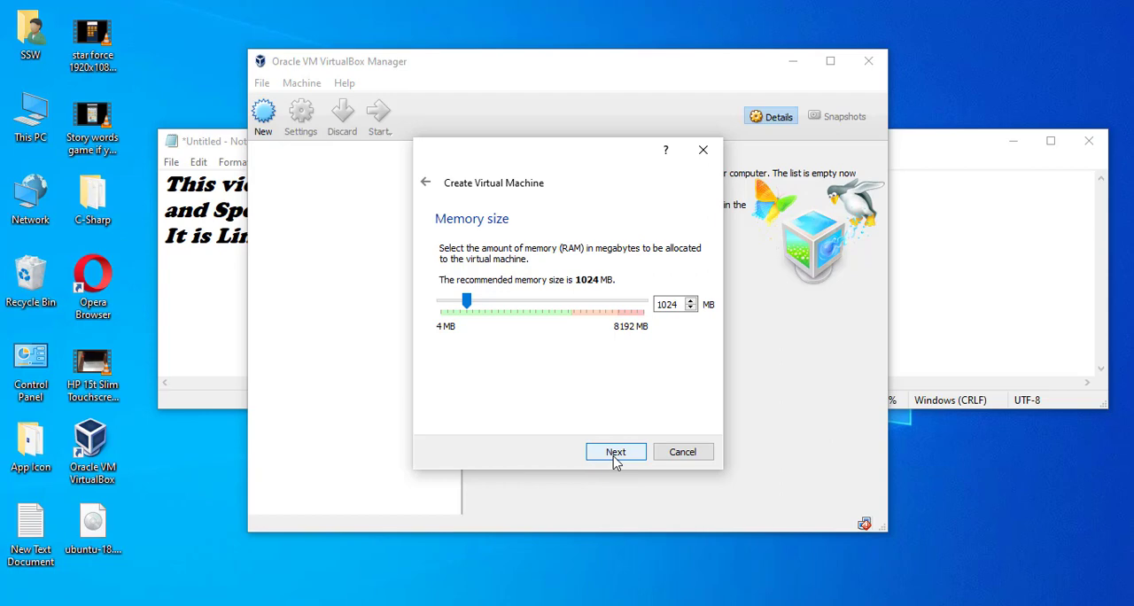
Allocate 2048 MB of memory and create an 8.00 GB dynamically allocated VDI hard disk for the new machine.
{"action": "left_click_drag", "start_coordinate": [468, 303], "coordinate": [493, 306]}
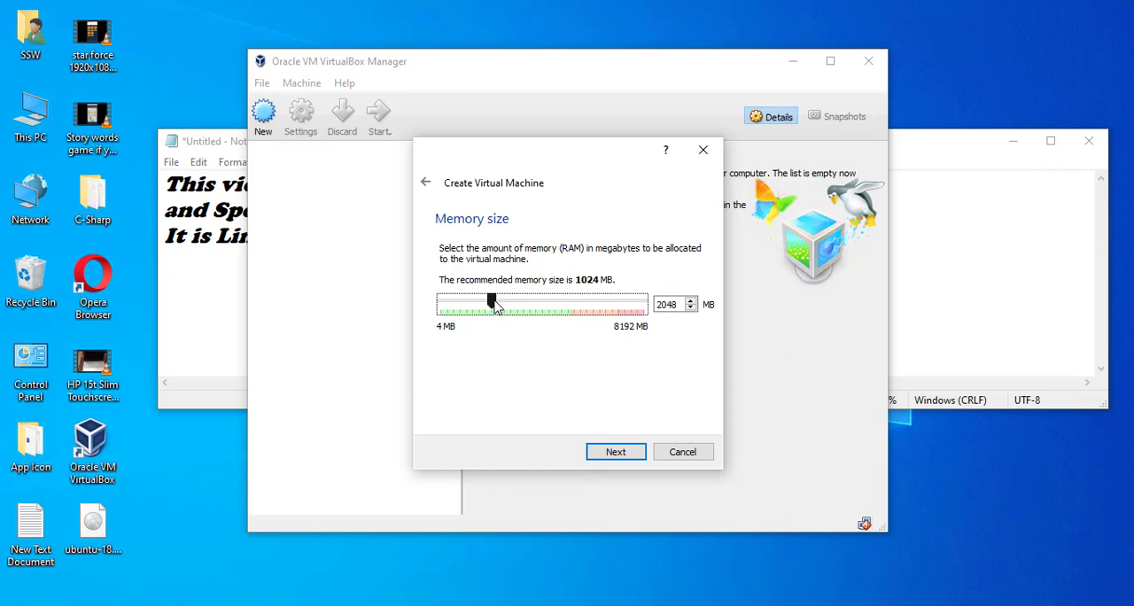
{"action": "left_click", "coordinate": [623, 457]}
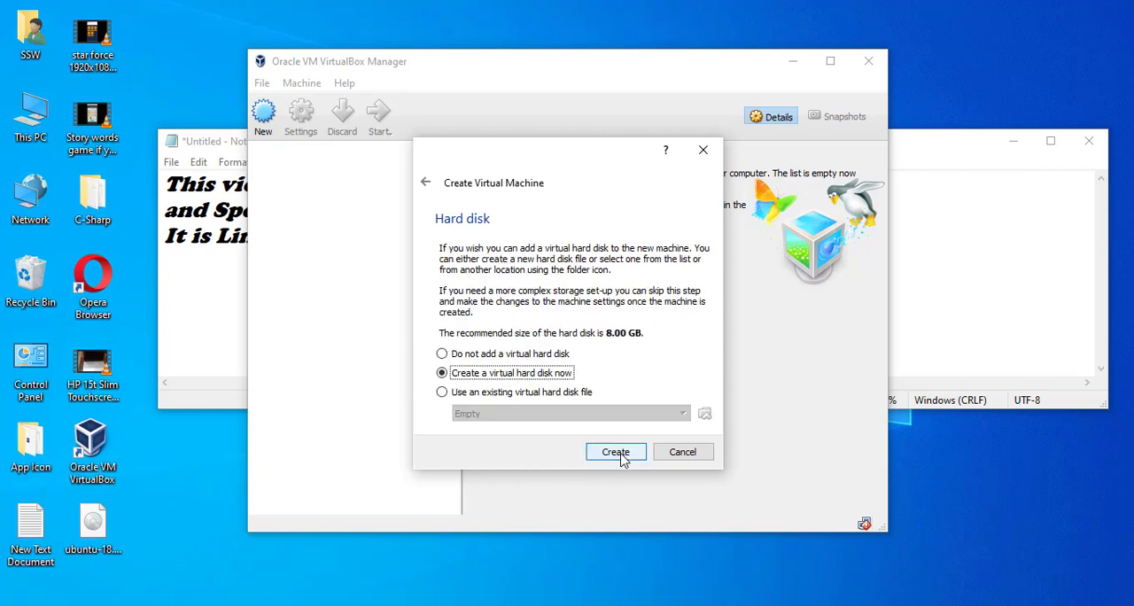
{"action": "left_click", "coordinate": [618, 454]}
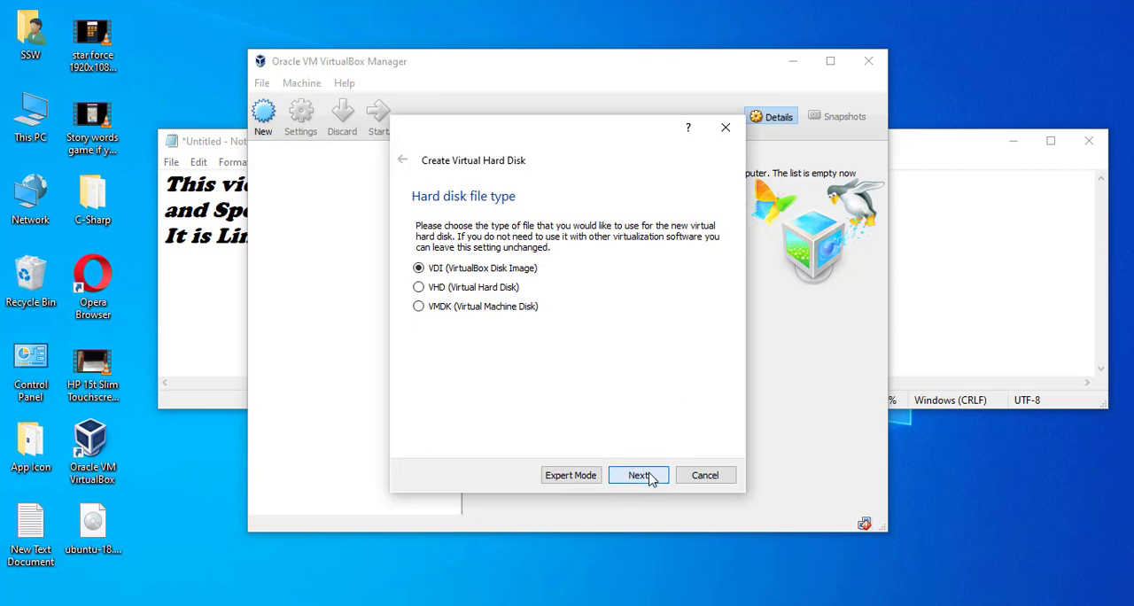
{"action": "left_click", "coordinate": [639, 475]}
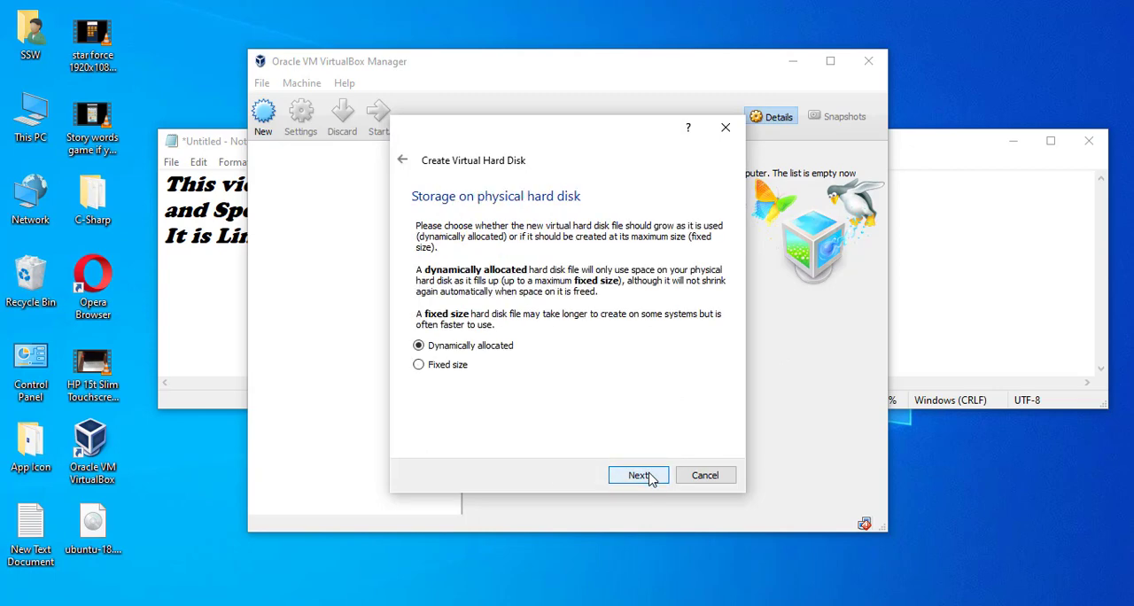
{"action": "left_click", "coordinate": [638, 475]}
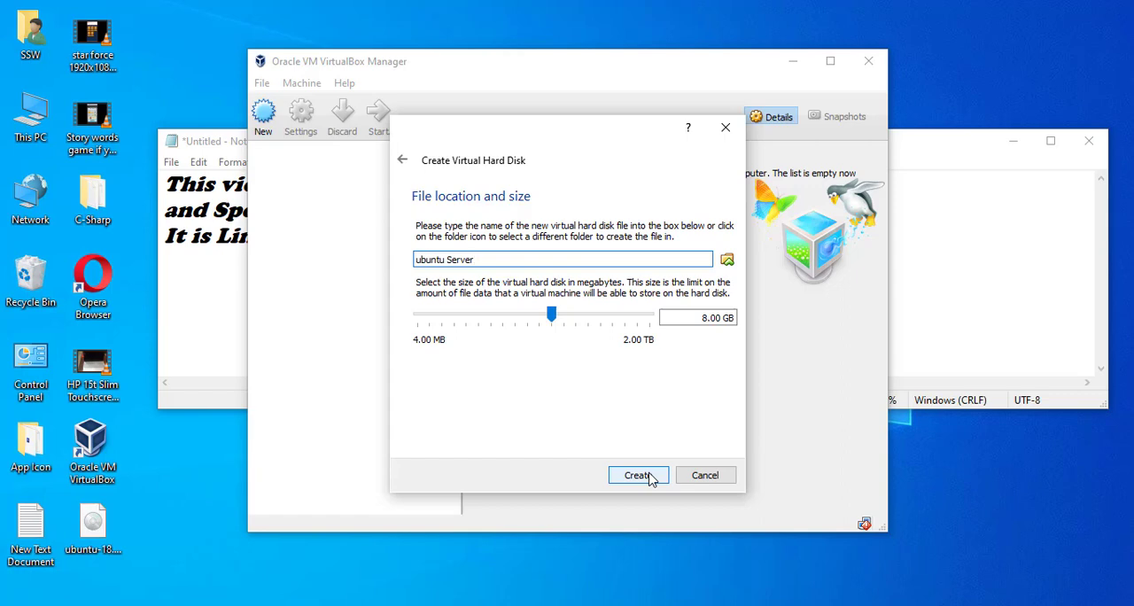
{"action": "left_click", "coordinate": [638, 476]}
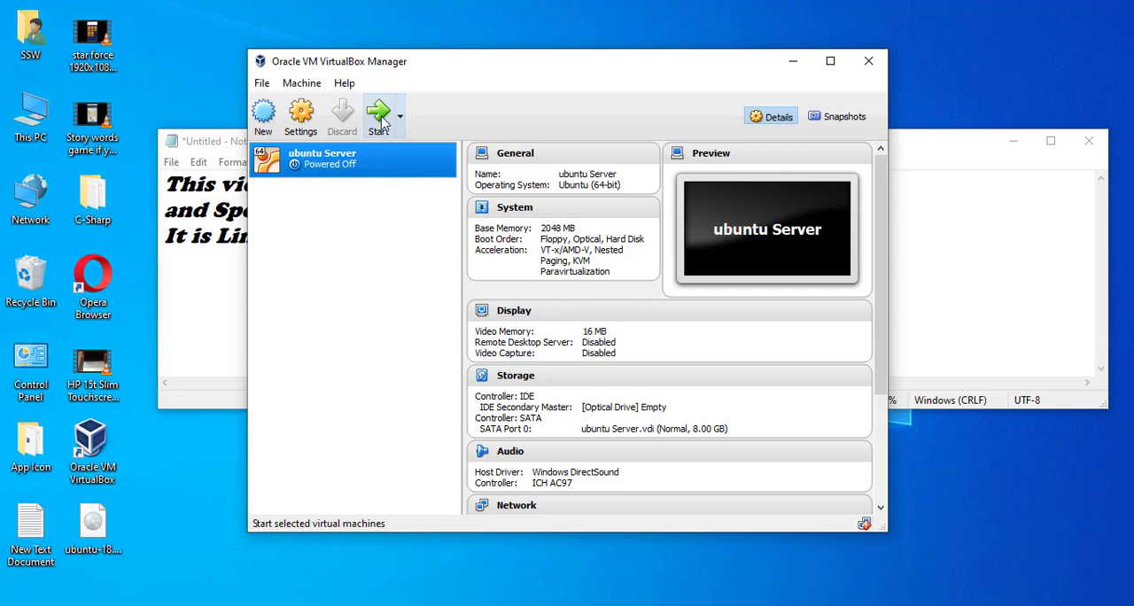
Review the network, shared folders, system and storage settings of the ubuntu Server machine, including its optical drive and hard disk details.
{"action": "left_click", "coordinate": [302, 116]}
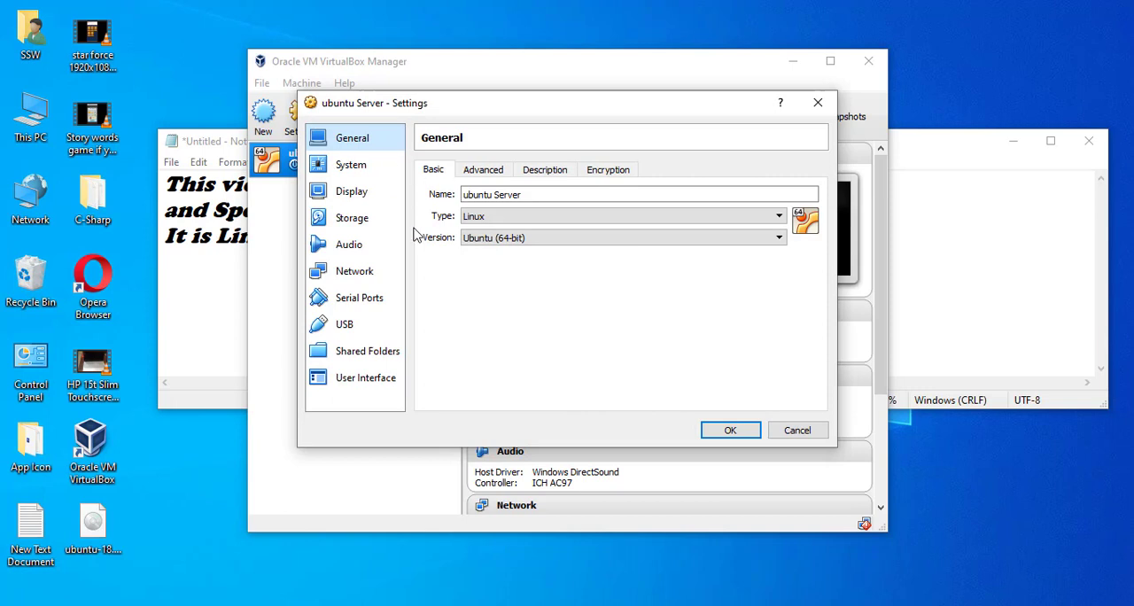
{"action": "left_click", "coordinate": [354, 271]}
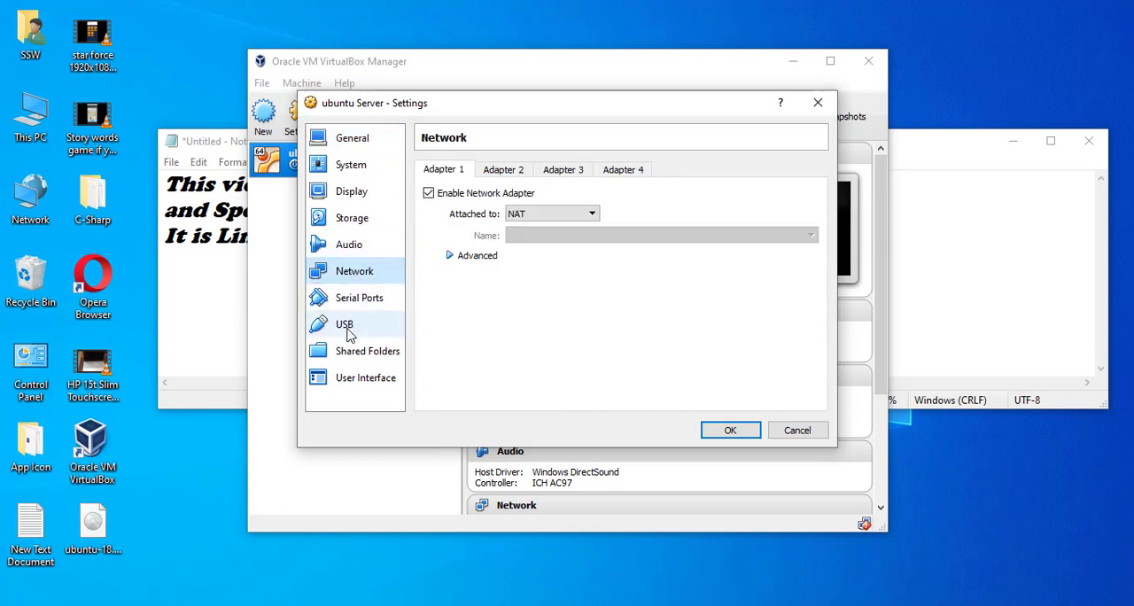
{"action": "left_click", "coordinate": [347, 330]}
{"action": "left_click", "coordinate": [345, 354]}
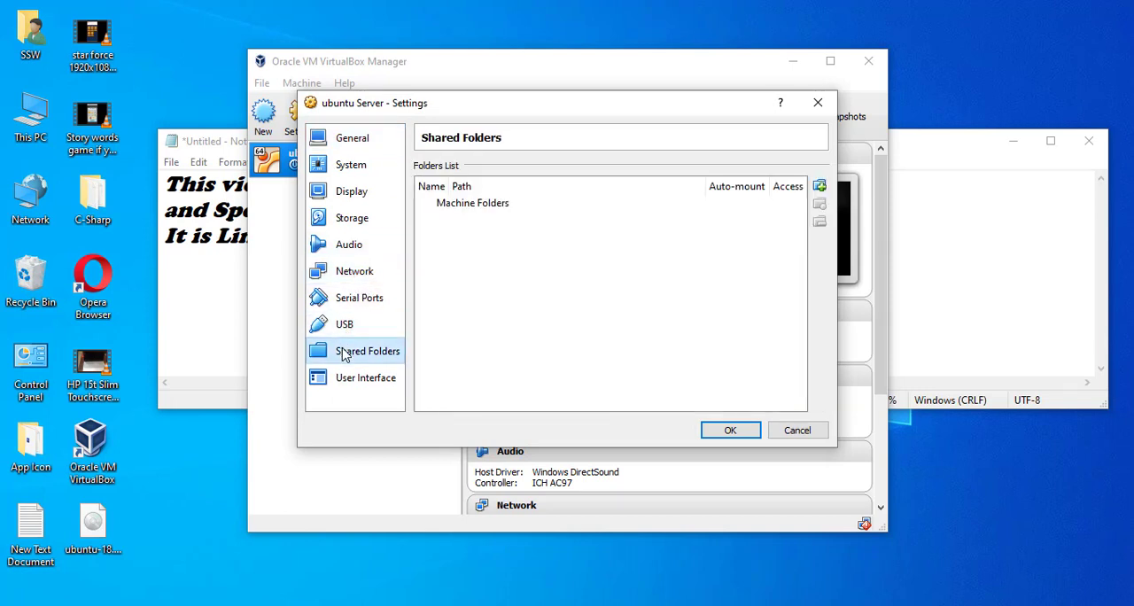
{"action": "left_click", "coordinate": [359, 172]}
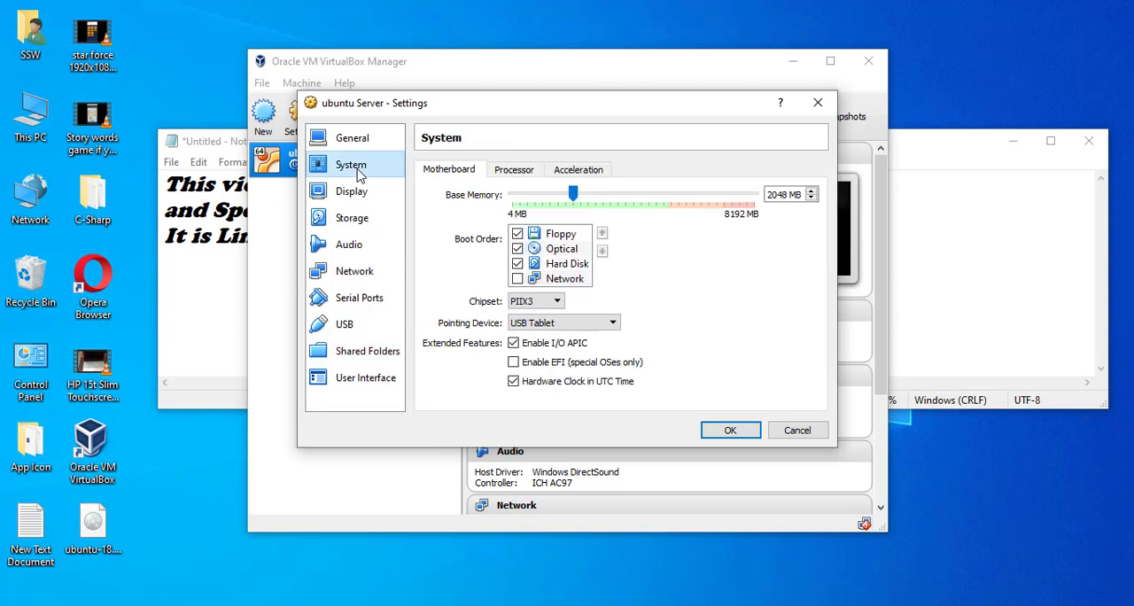
{"action": "left_click", "coordinate": [352, 221]}
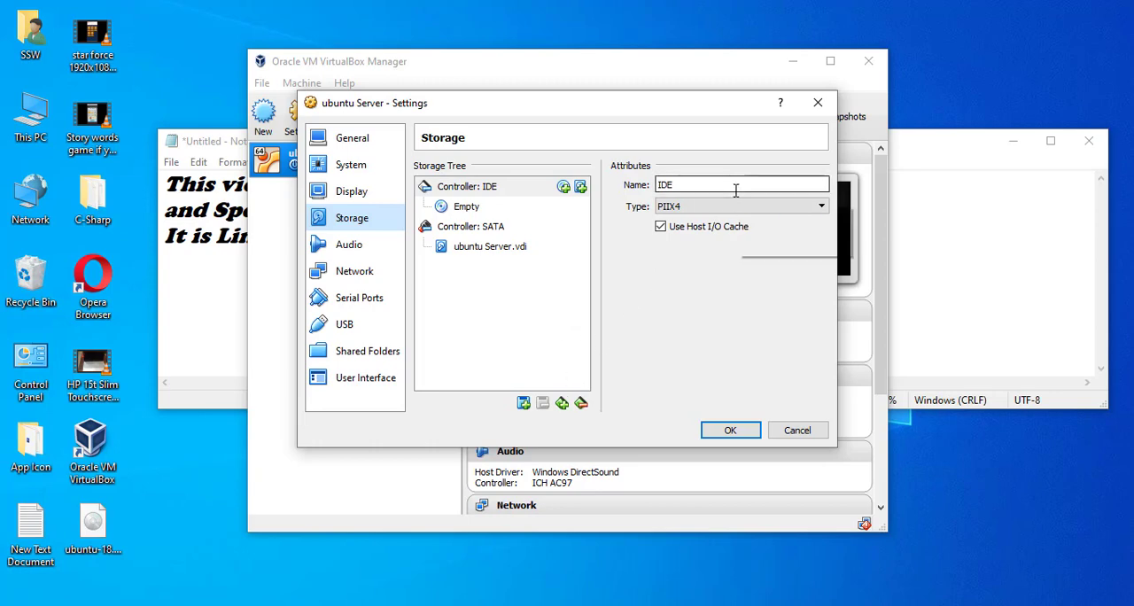
{"action": "left_click", "coordinate": [469, 209]}
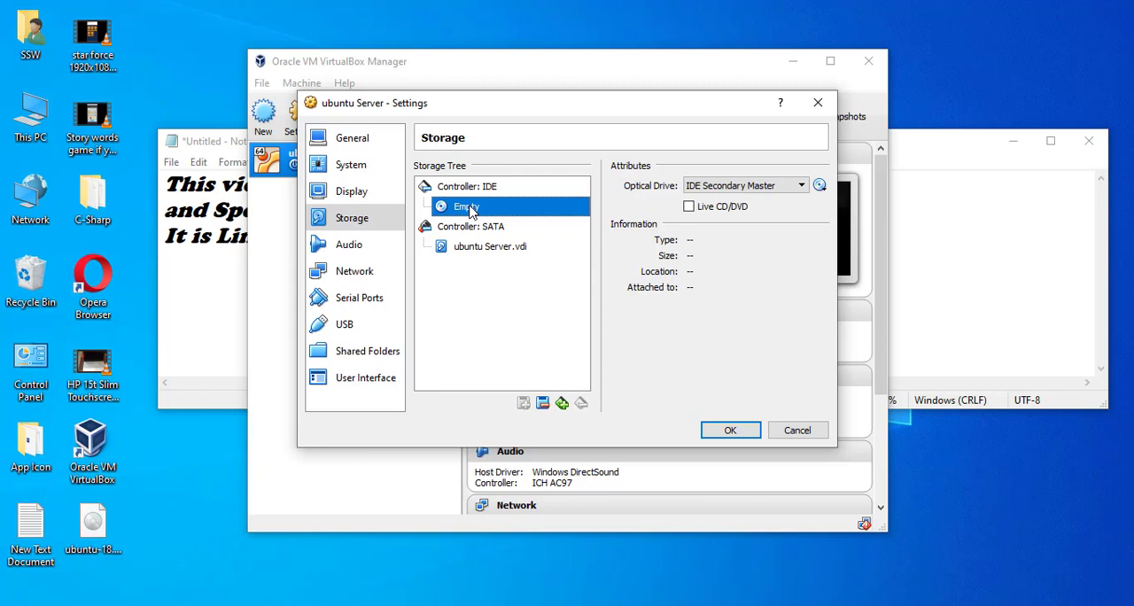
{"action": "left_click", "coordinate": [482, 250]}
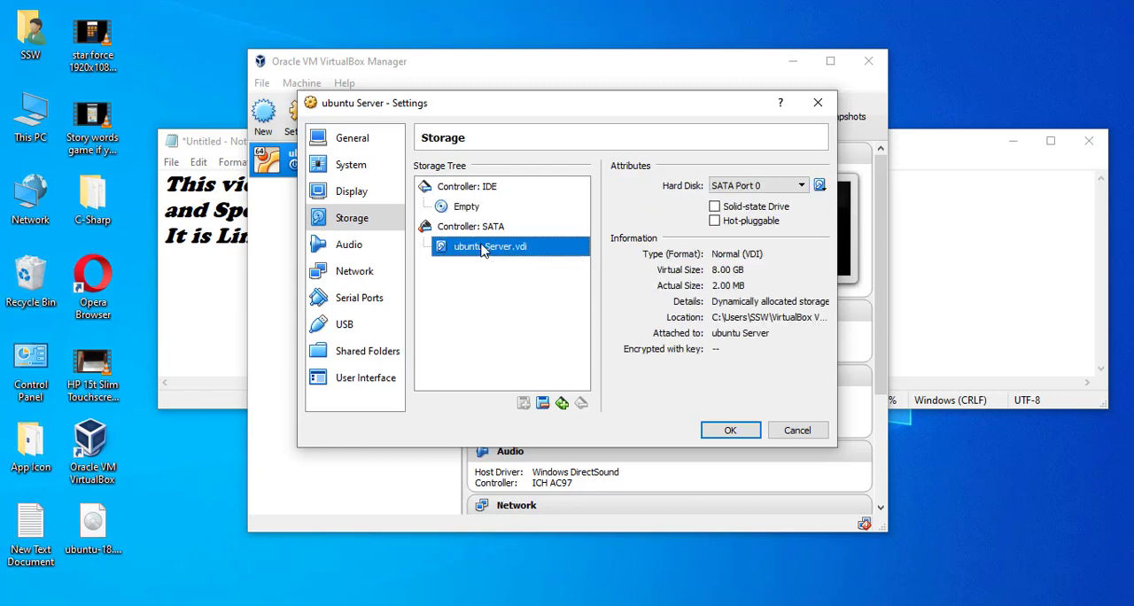
{"action": "left_click", "coordinate": [467, 209]}
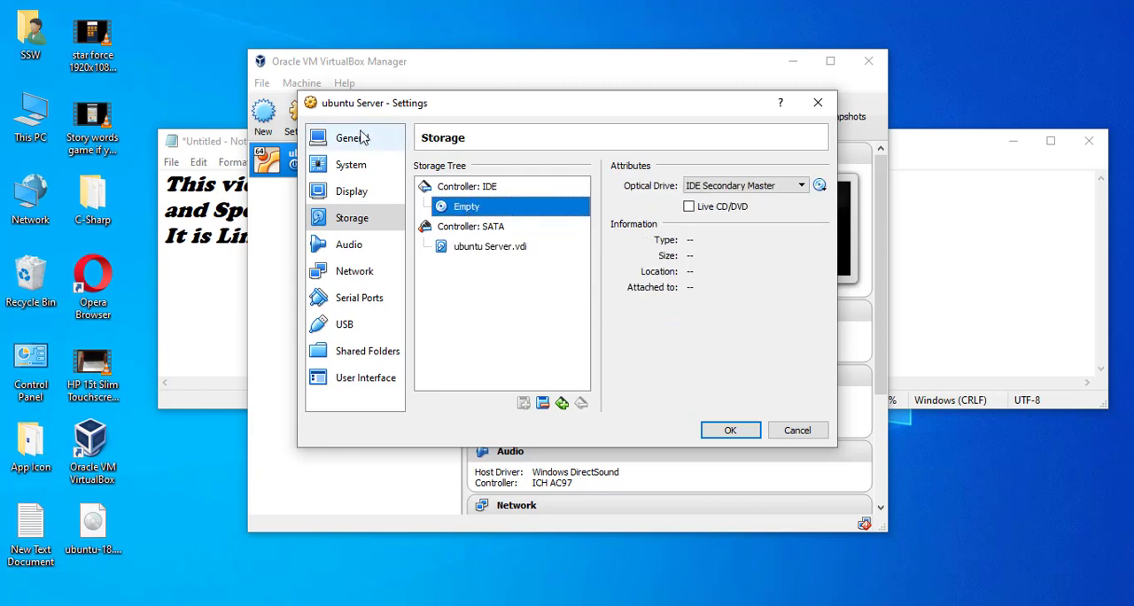
{"action": "left_click", "coordinate": [817, 103]}
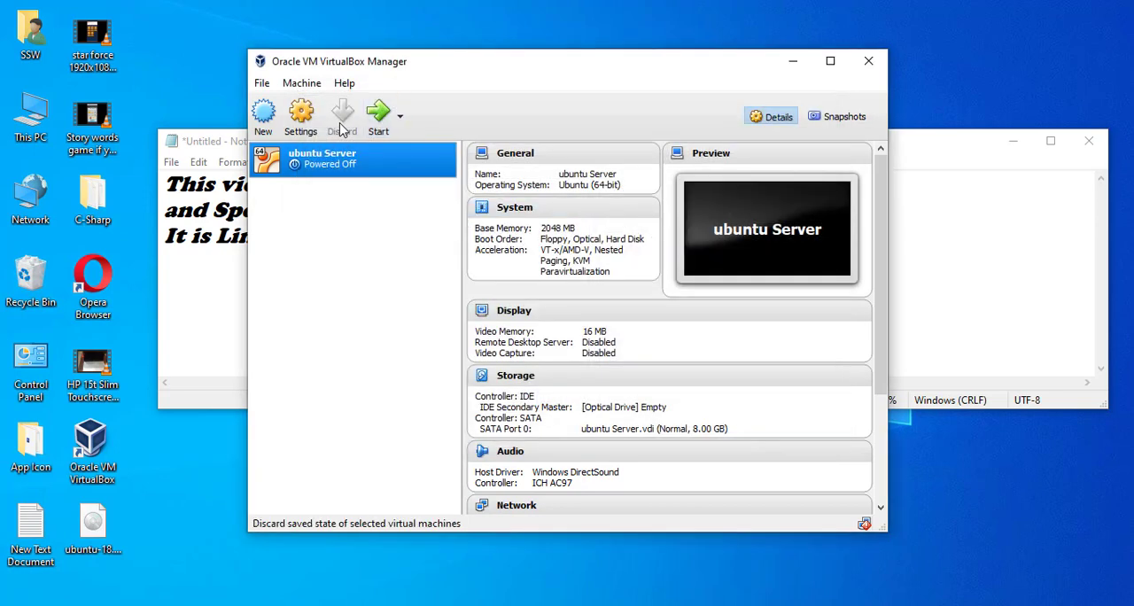
Try to start the ubuntu Server virtual machine, copy the error report and dismiss it.
{"action": "left_click", "coordinate": [374, 117]}
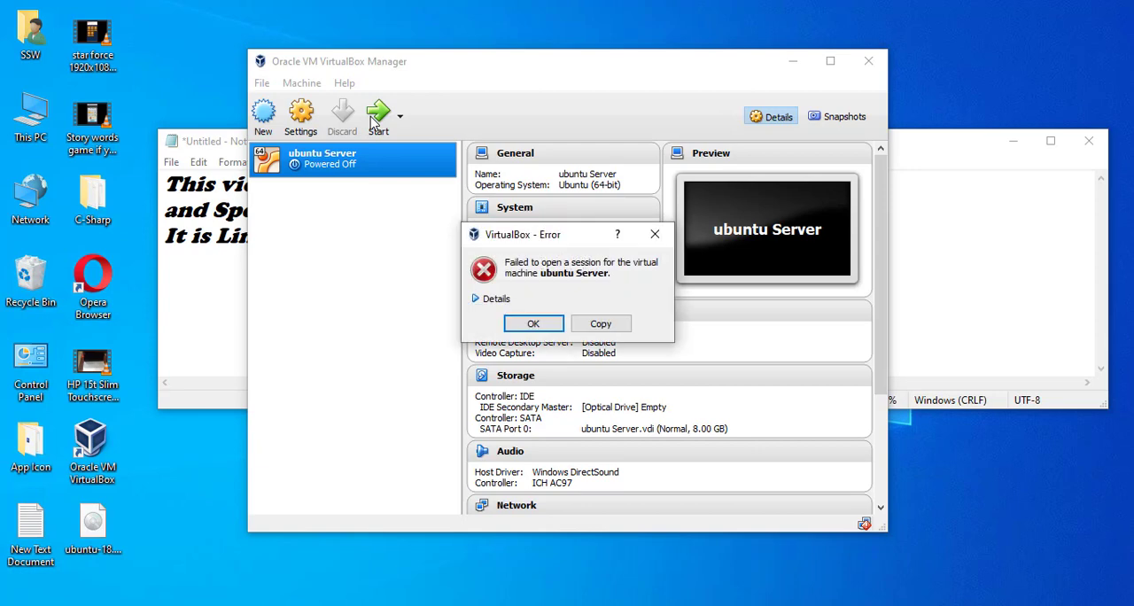
{"action": "left_click", "coordinate": [602, 324]}
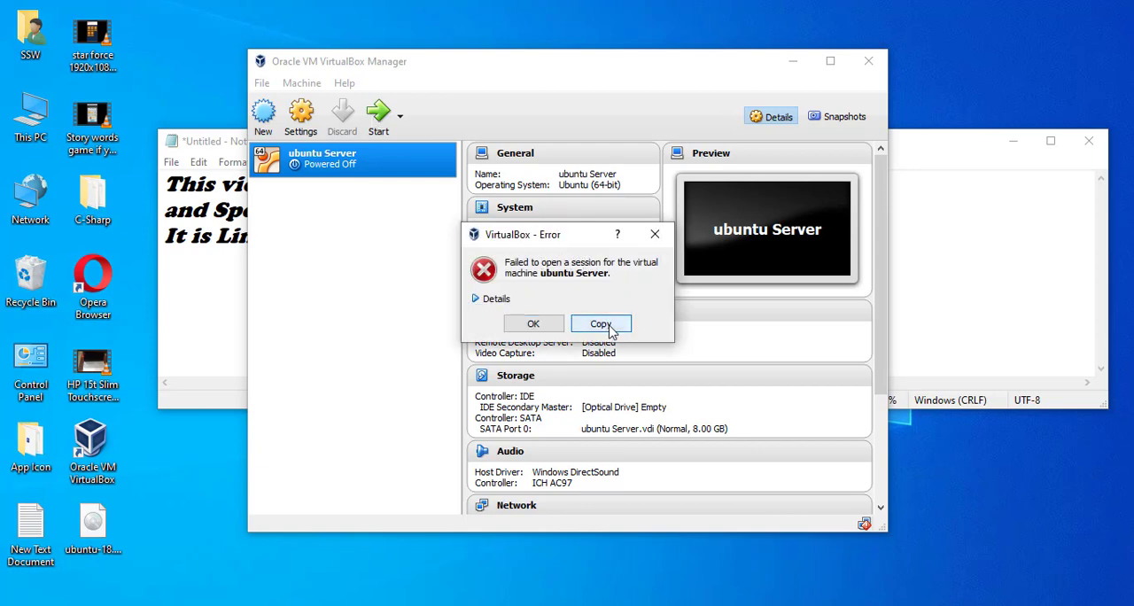
{"action": "left_click", "coordinate": [656, 235]}
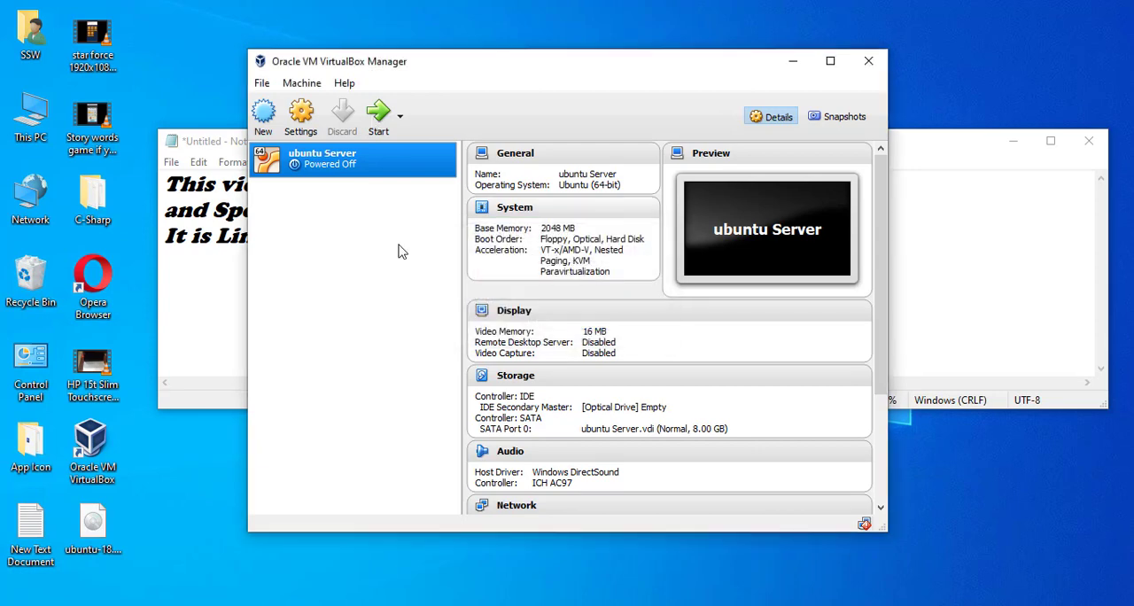
Enable Live CD/DVD for the empty optical drive in the ubuntu Server machine's storage settings.
{"action": "left_click", "coordinate": [301, 116]}
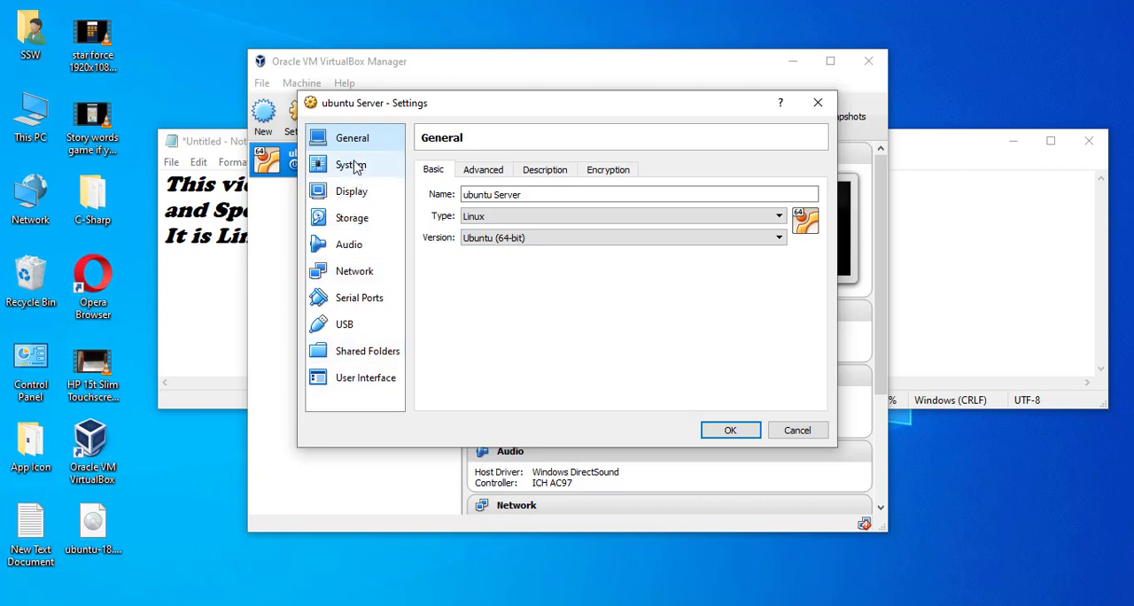
{"action": "left_click", "coordinate": [350, 223]}
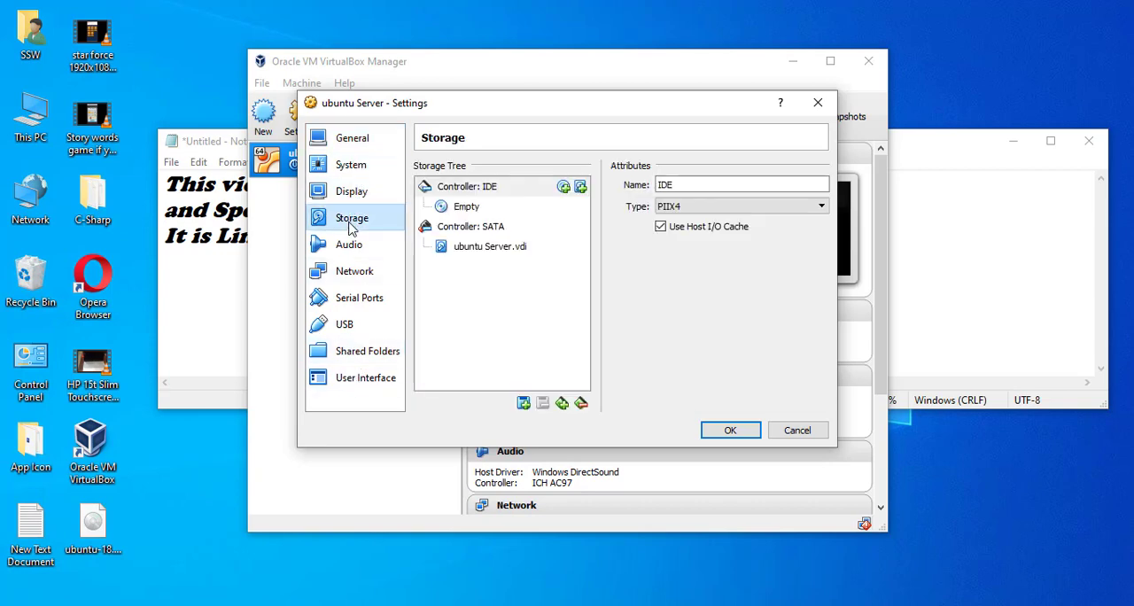
{"action": "left_click", "coordinate": [469, 207]}
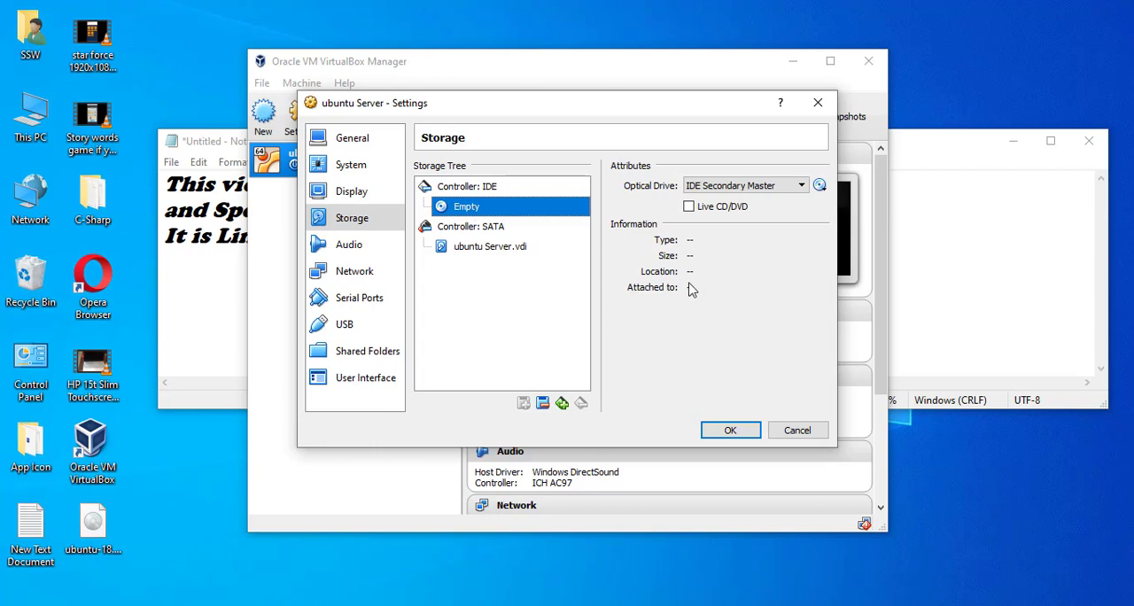
{"action": "left_click", "coordinate": [689, 206]}
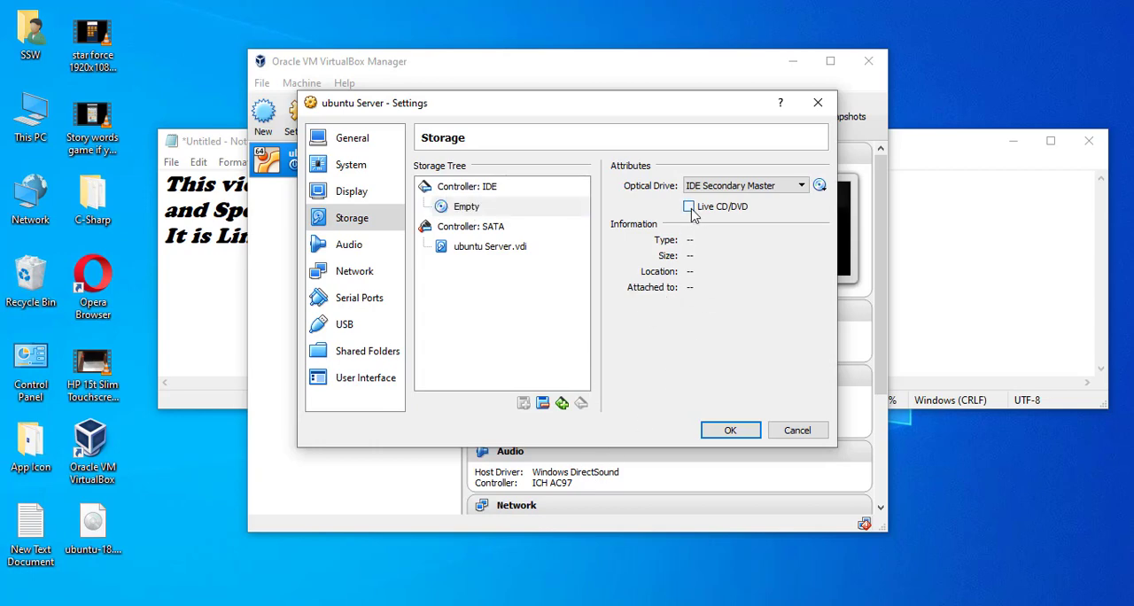
{"action": "left_click", "coordinate": [791, 189]}
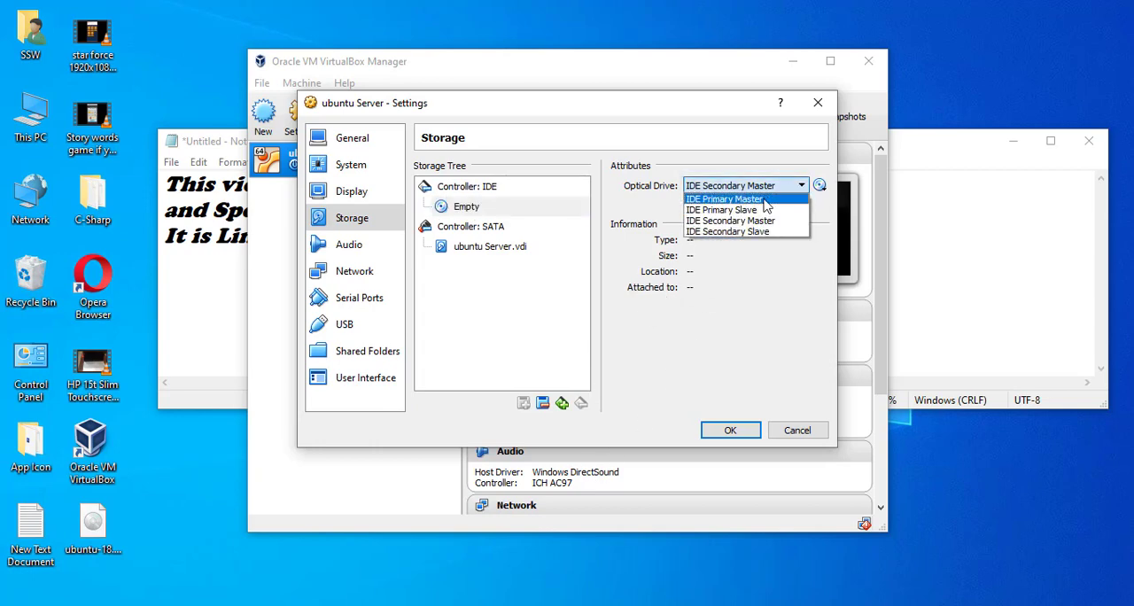
{"action": "left_click", "coordinate": [735, 310]}
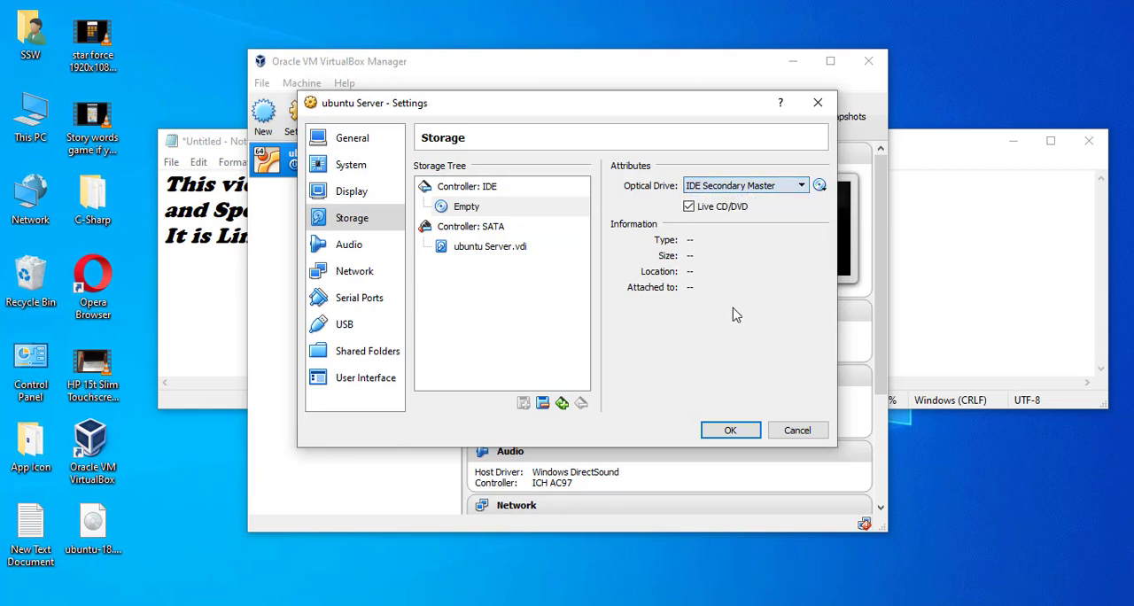
Examine the available storage controller types, the ubuntu Server.vdi details, and the machine's USB, general and optical drive settings.
{"action": "left_click", "coordinate": [561, 404]}
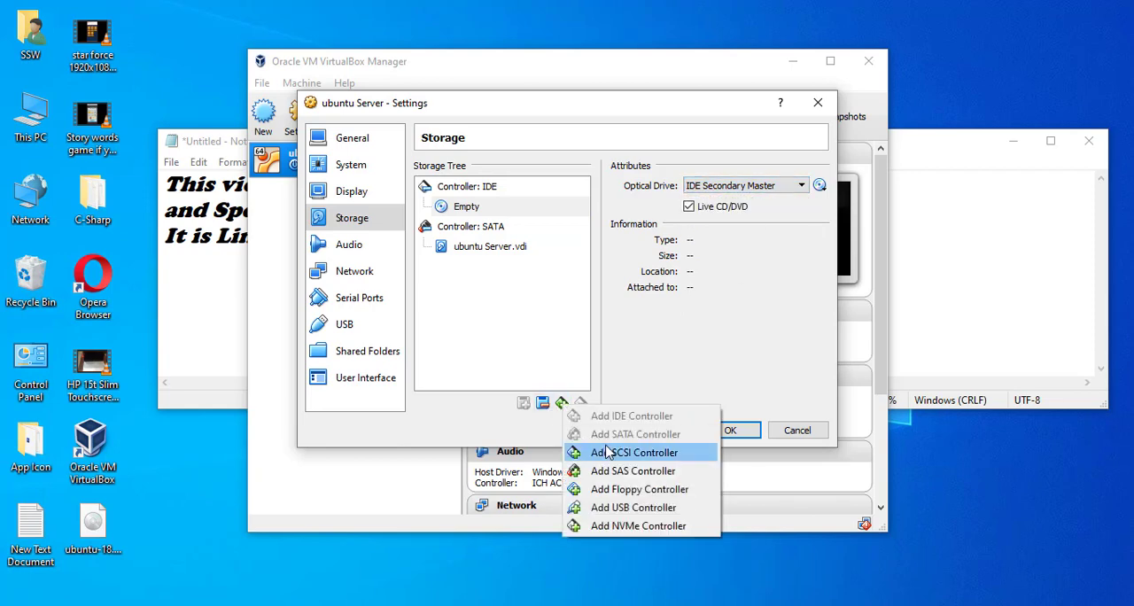
{"action": "left_click", "coordinate": [683, 362]}
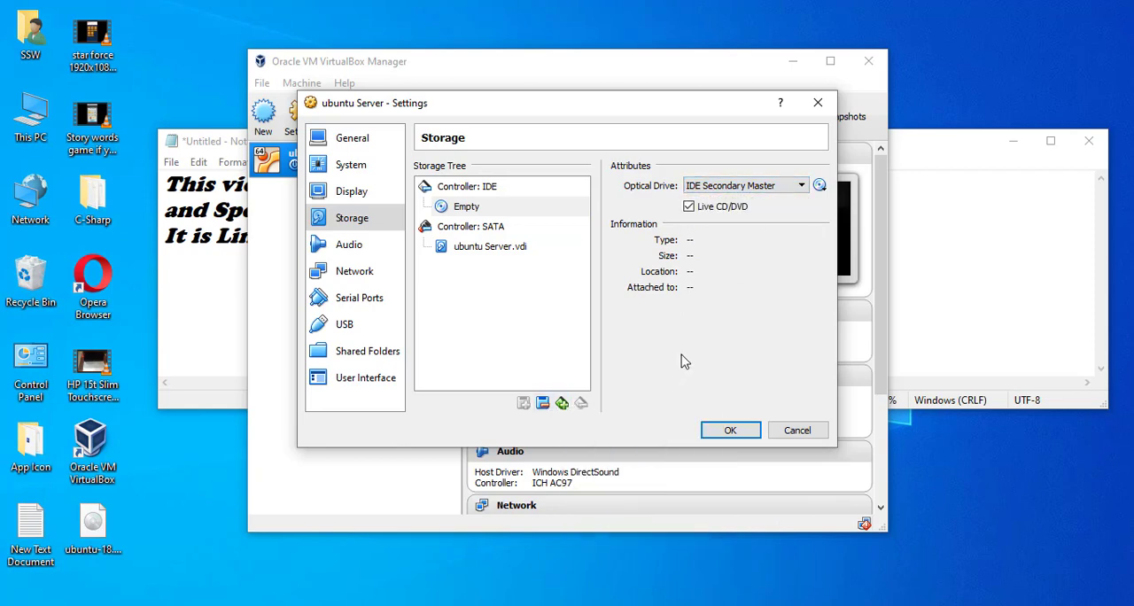
{"action": "left_click", "coordinate": [470, 248]}
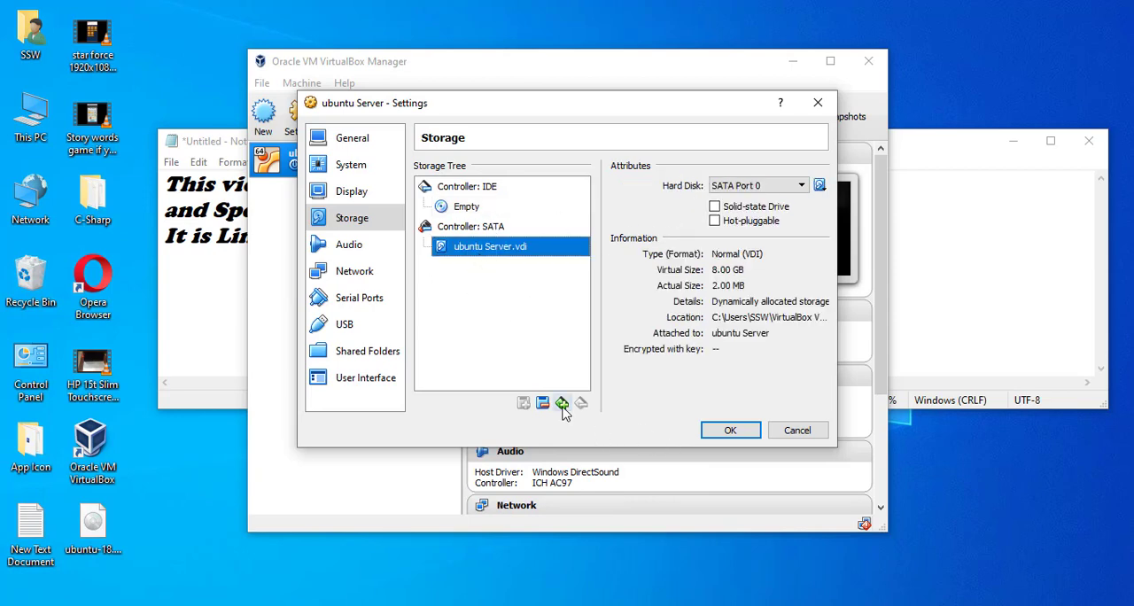
{"action": "left_click", "coordinate": [368, 329]}
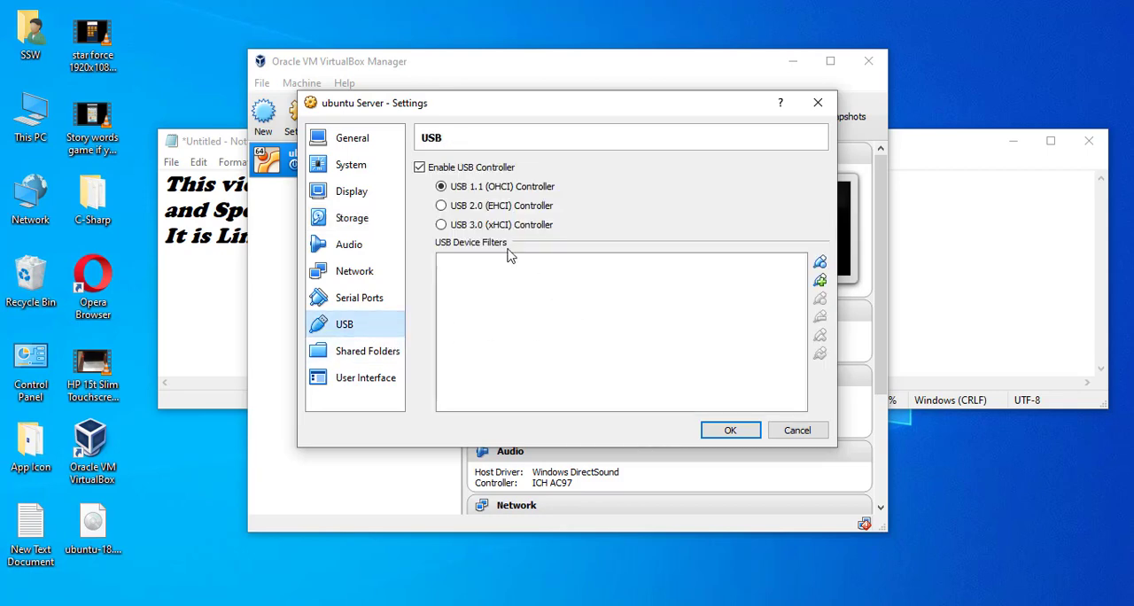
{"action": "left_click", "coordinate": [354, 230]}
{"action": "left_click", "coordinate": [355, 143]}
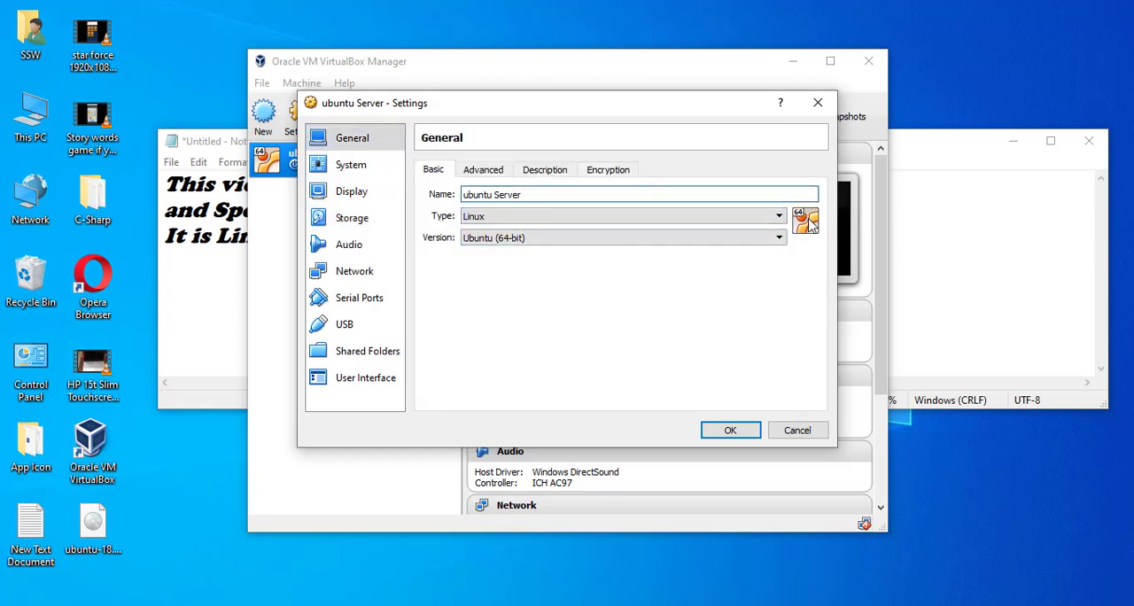
{"action": "left_click", "coordinate": [346, 197]}
{"action": "left_click", "coordinate": [345, 220]}
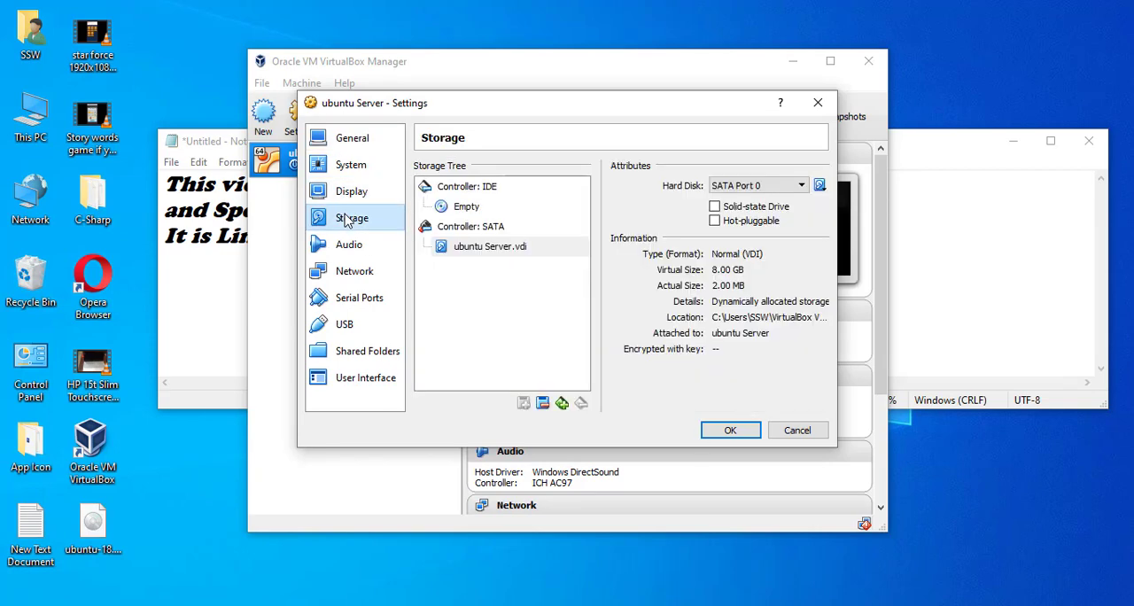
{"action": "left_click", "coordinate": [472, 215]}
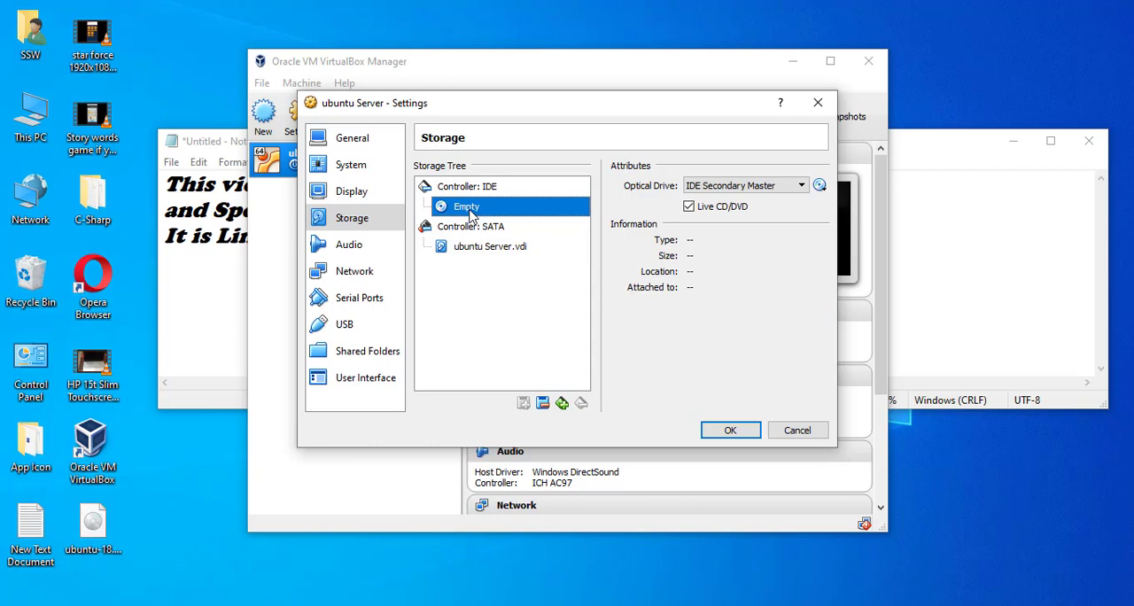
Try to choose a different virtual hard disk file from the Desktop for SATA Port 0.
{"action": "left_click", "coordinate": [470, 248]}
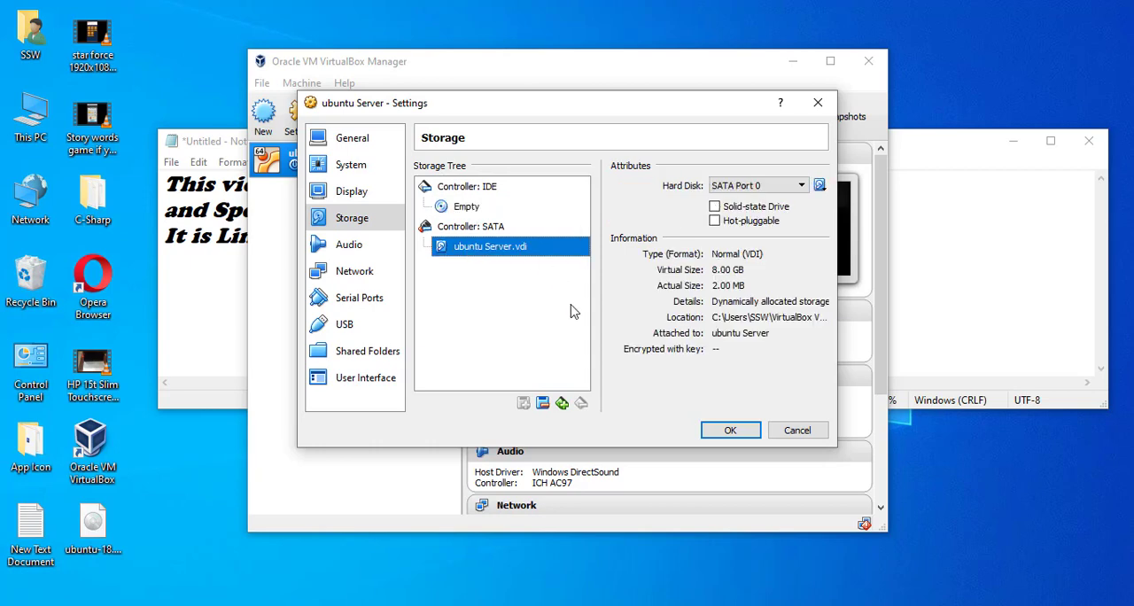
{"action": "left_click", "coordinate": [819, 186]}
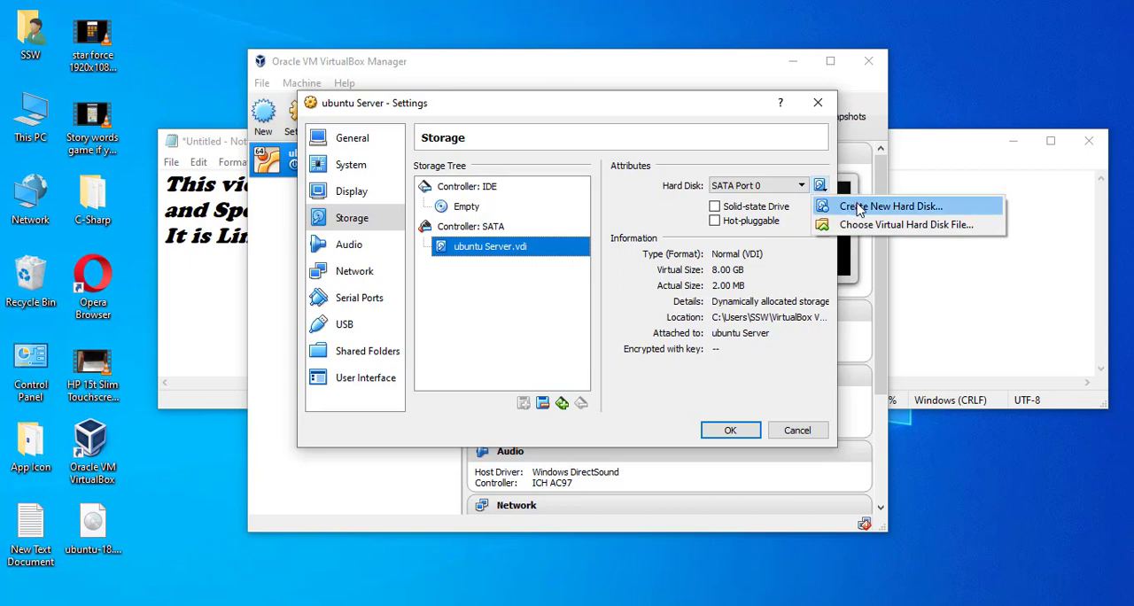
{"action": "left_click", "coordinate": [857, 226]}
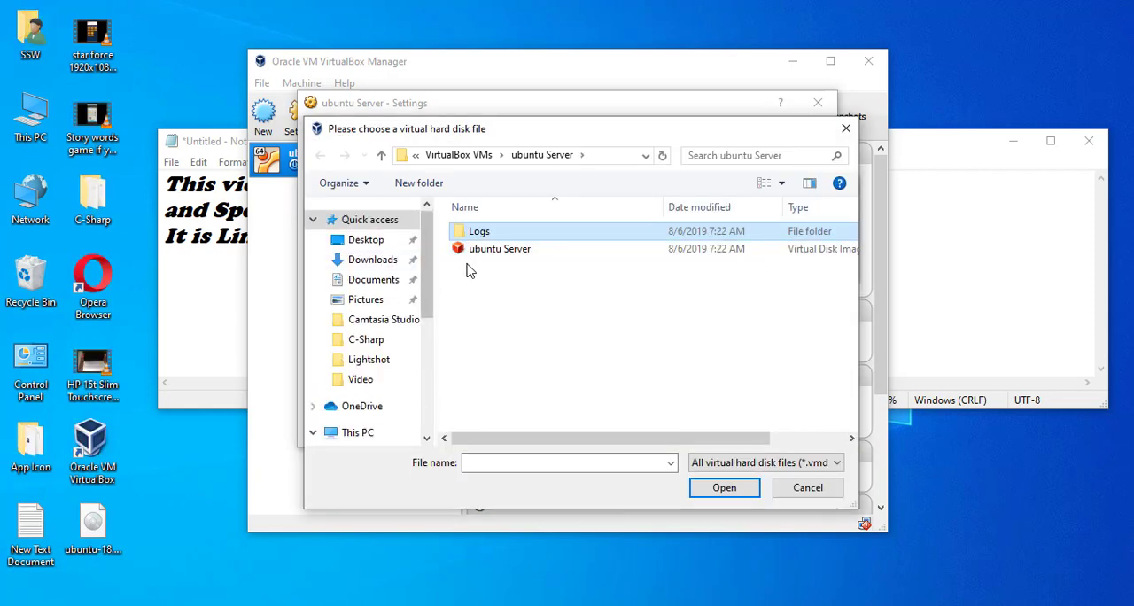
{"action": "left_click", "coordinate": [365, 244]}
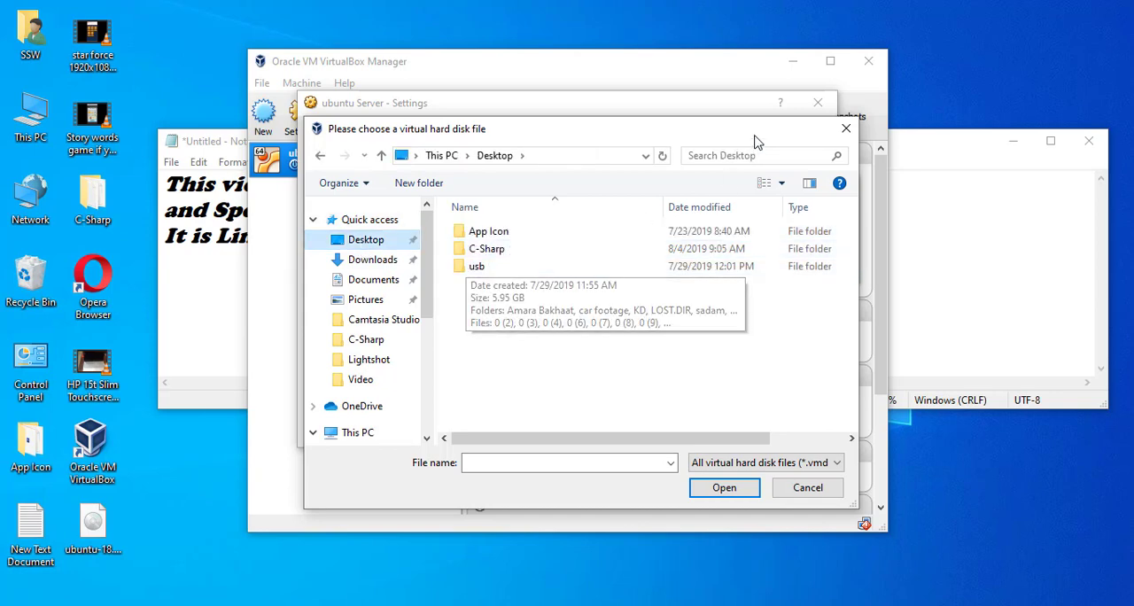
{"action": "left_click", "coordinate": [845, 130]}
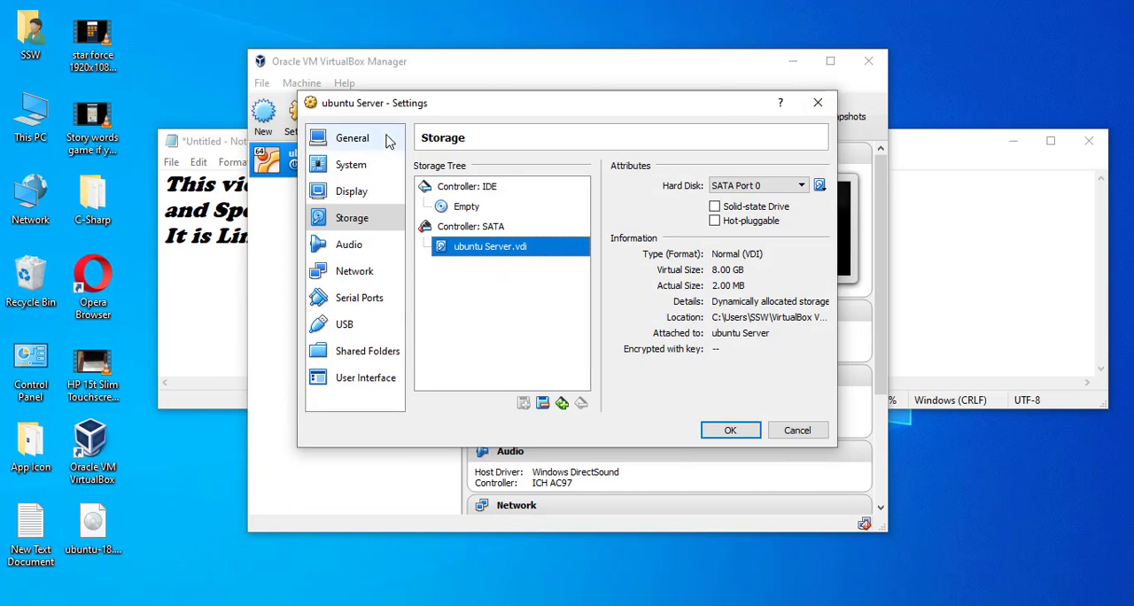
Examine the ubuntu Server machine's network, serial port, USB, shared folder, user interface, general, system and display settings.
{"action": "left_click", "coordinate": [348, 278]}
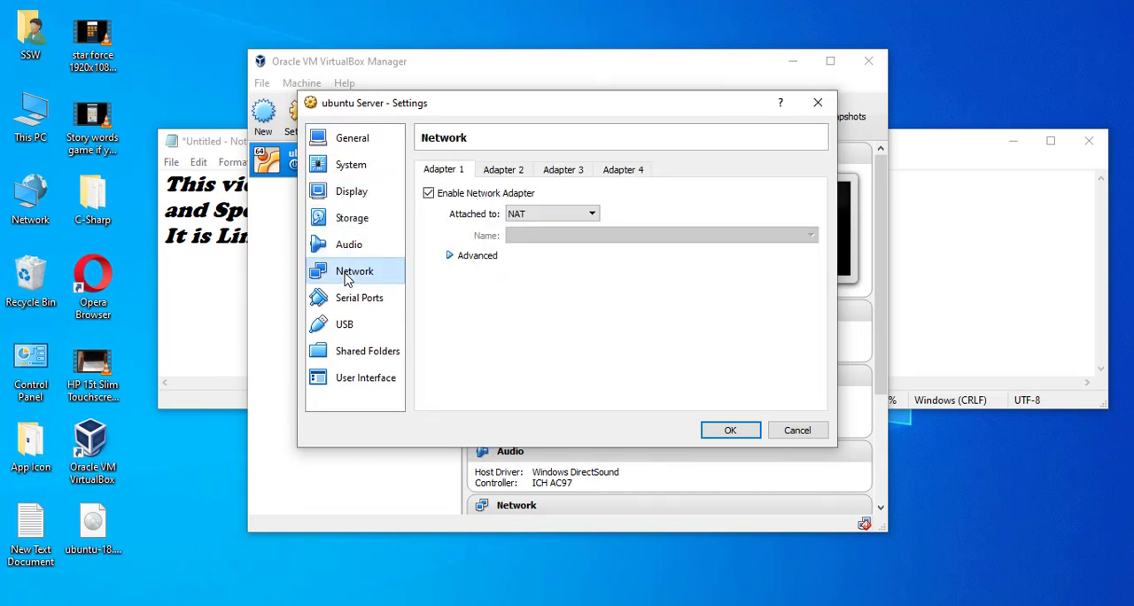
{"action": "left_click", "coordinate": [354, 299]}
{"action": "left_click", "coordinate": [348, 325]}
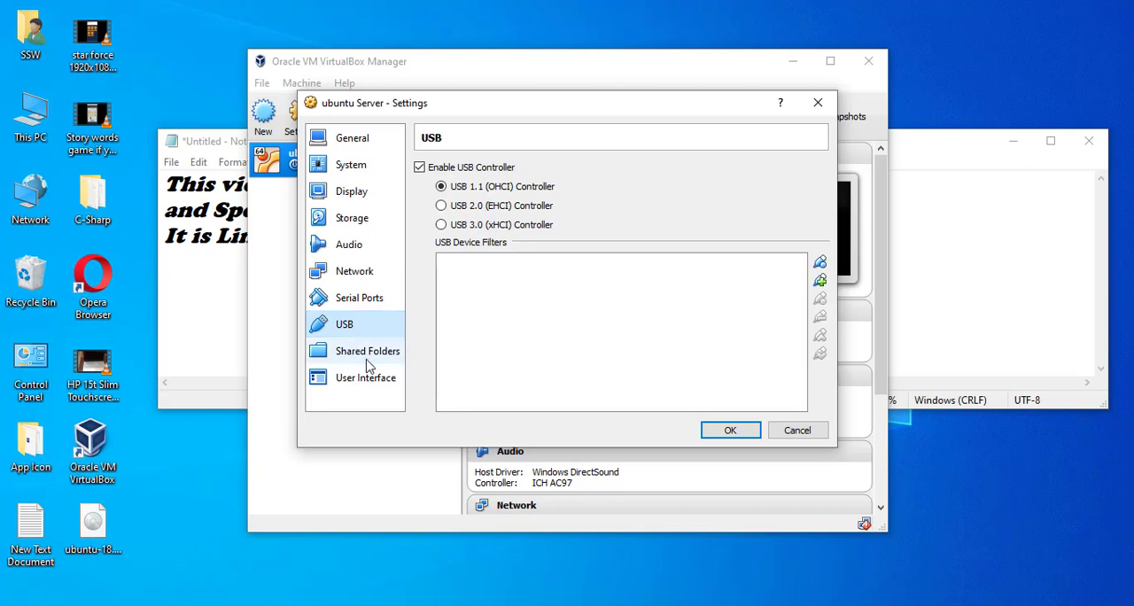
{"action": "left_click", "coordinate": [369, 359]}
{"action": "left_click", "coordinate": [366, 377]}
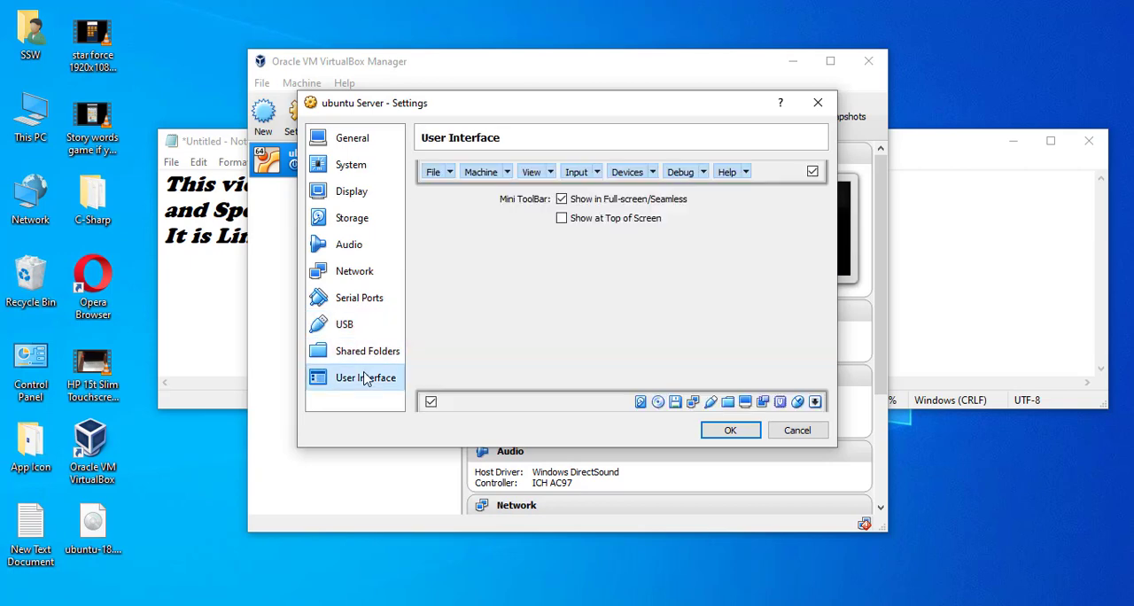
{"action": "left_click", "coordinate": [355, 139]}
{"action": "left_click", "coordinate": [503, 175]}
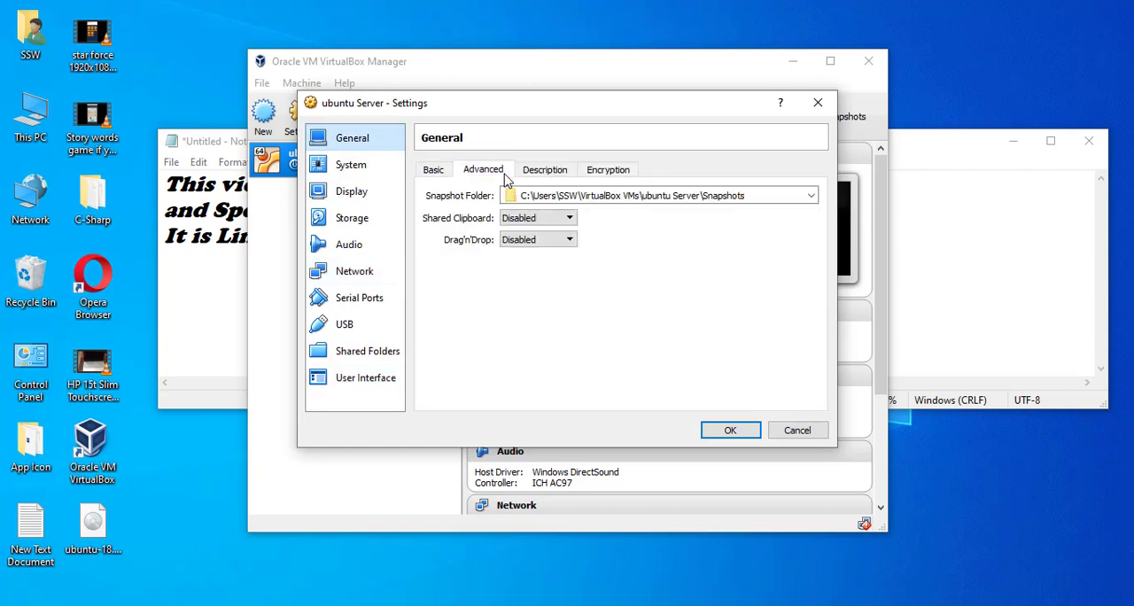
{"action": "left_click", "coordinate": [545, 171]}
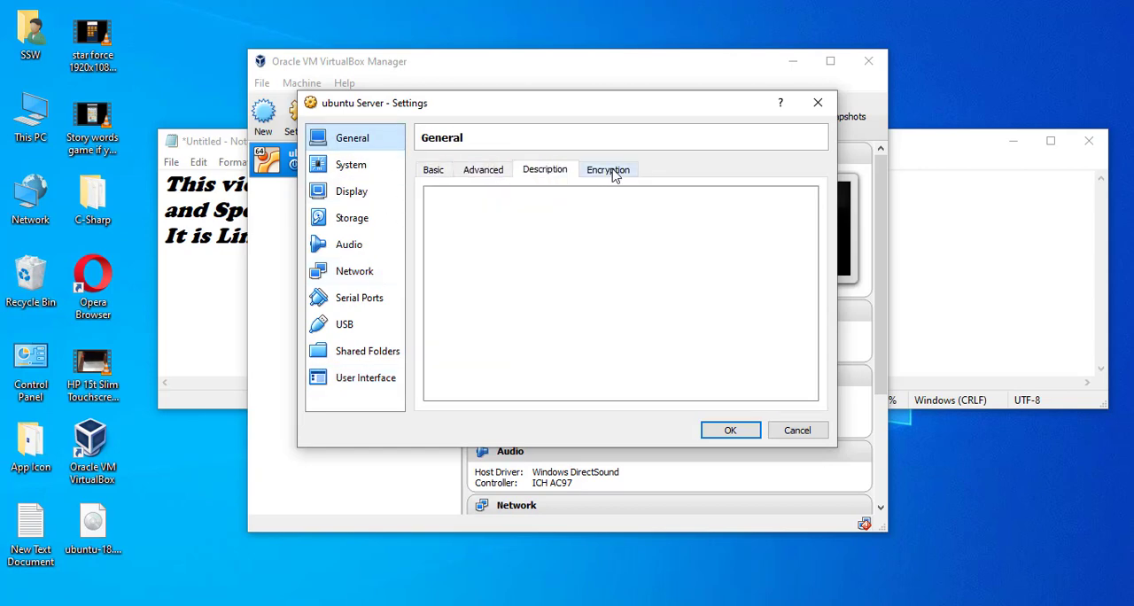
{"action": "left_click", "coordinate": [612, 173]}
{"action": "left_click", "coordinate": [486, 172]}
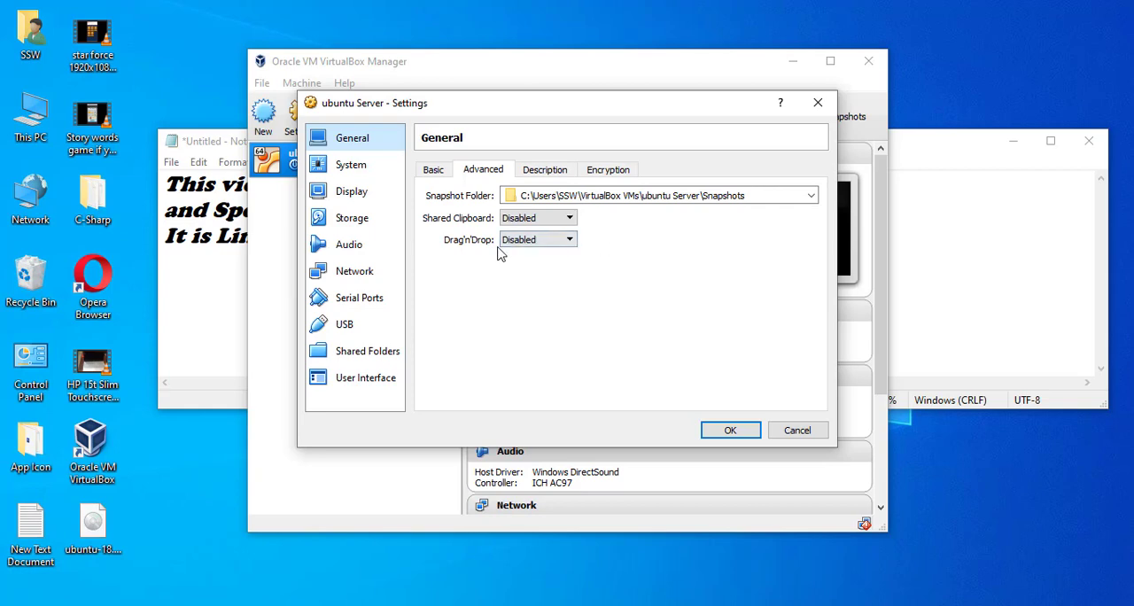
{"action": "left_click", "coordinate": [346, 170]}
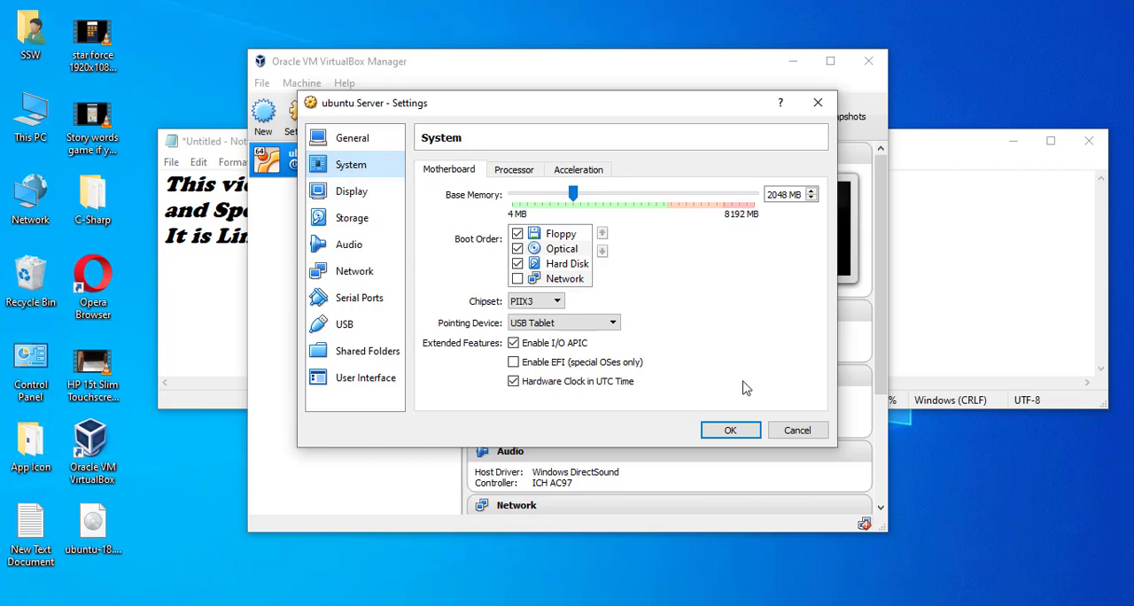
{"action": "left_click", "coordinate": [344, 193]}
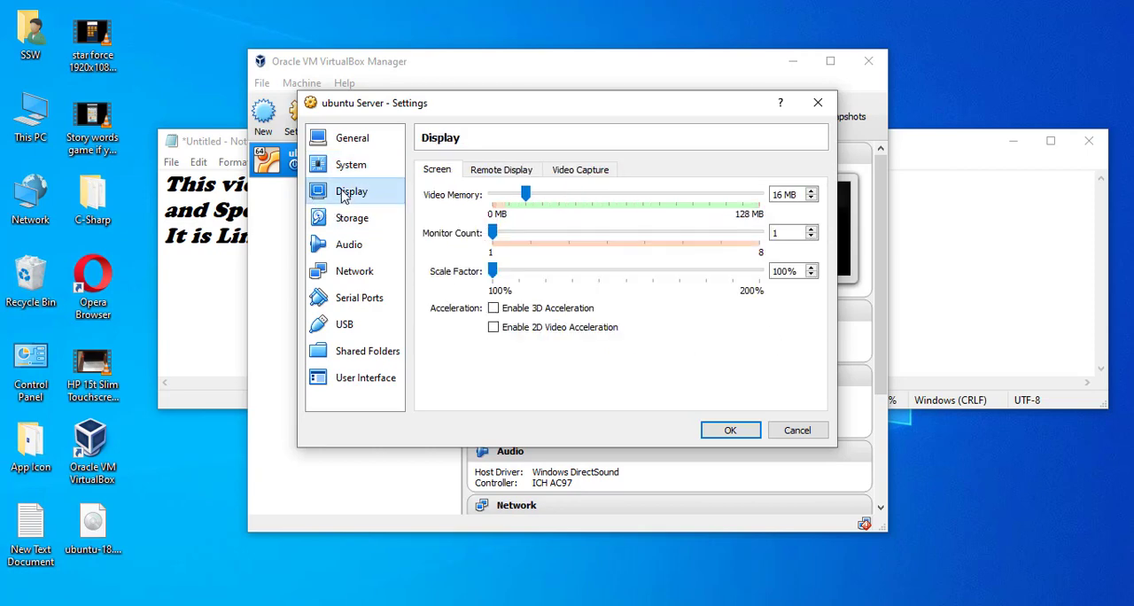
Remove the ubuntu Server.vdi hard disk attachment from the SATA controller in the storage settings.
{"action": "left_click", "coordinate": [358, 228]}
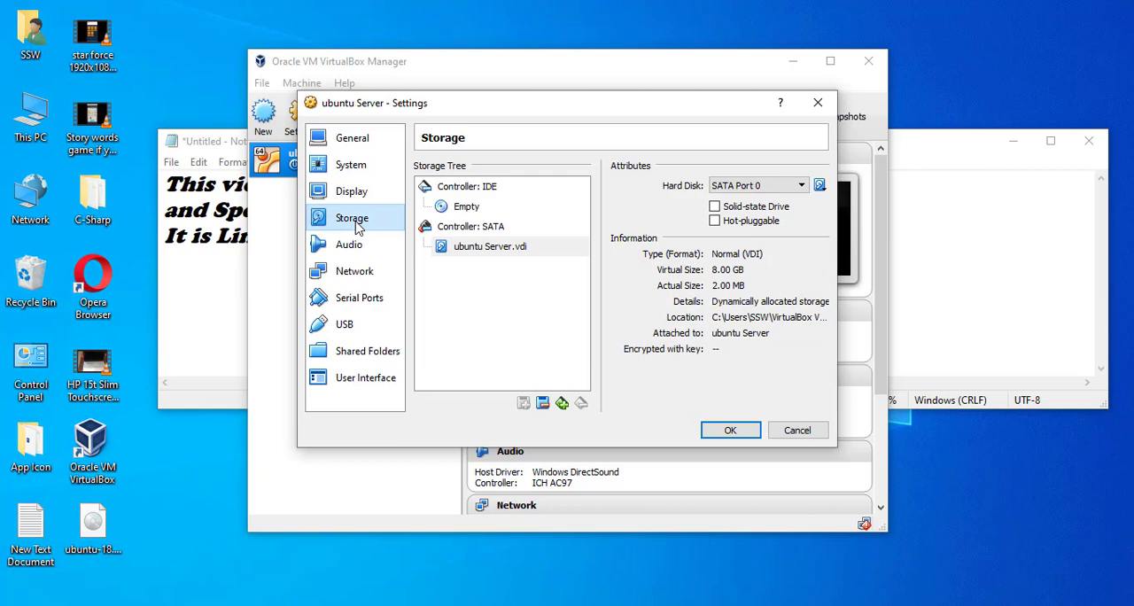
{"action": "left_click", "coordinate": [562, 404]}
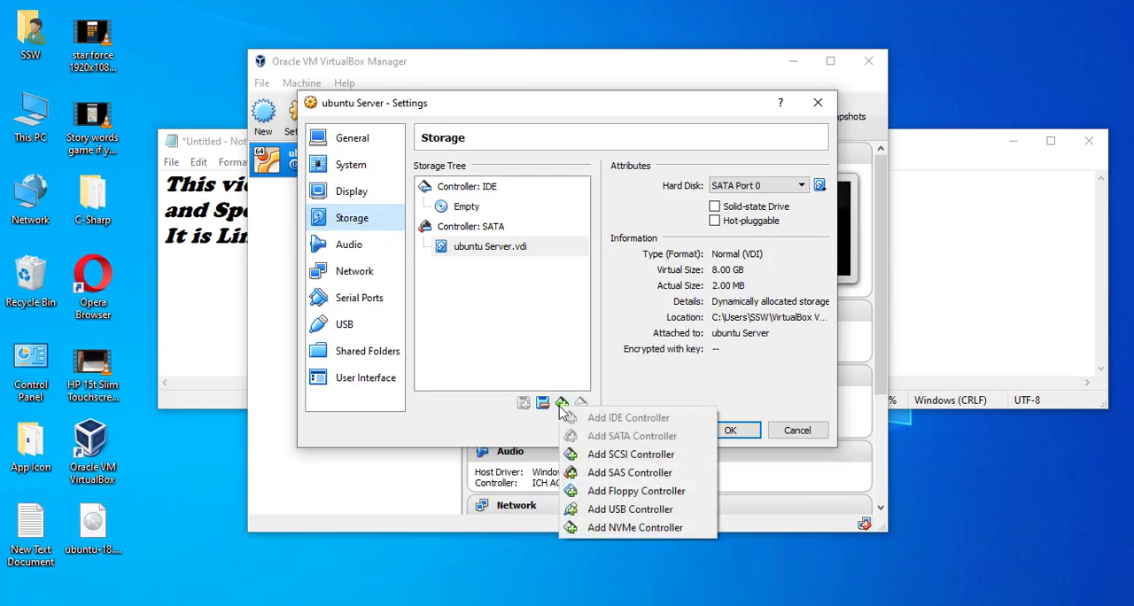
{"action": "left_click", "coordinate": [542, 404]}
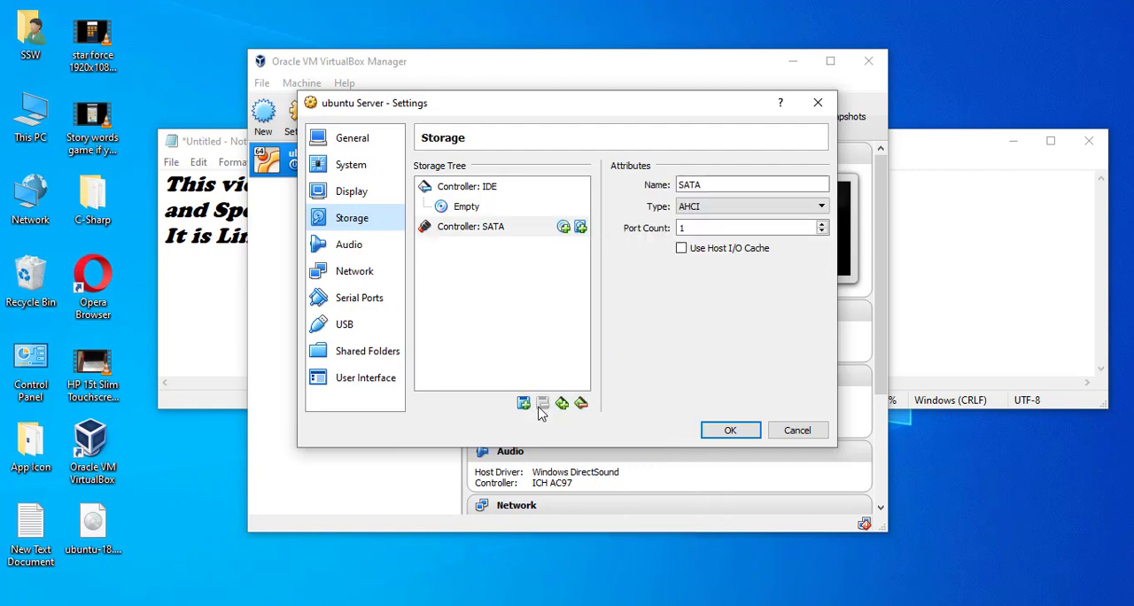
{"action": "left_click", "coordinate": [563, 228]}
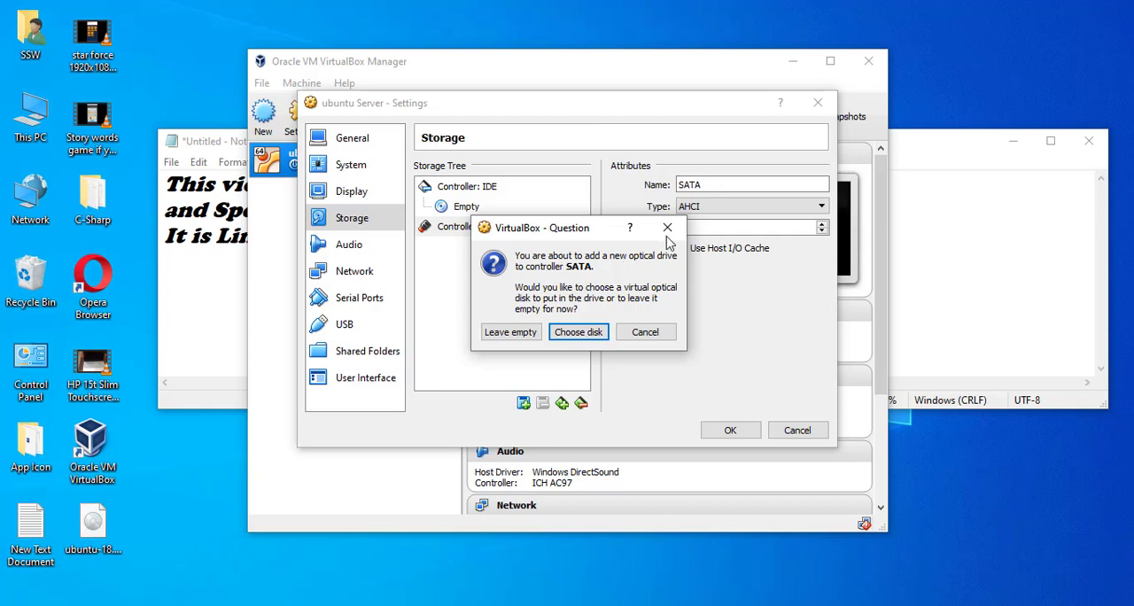
{"action": "left_click", "coordinate": [667, 228]}
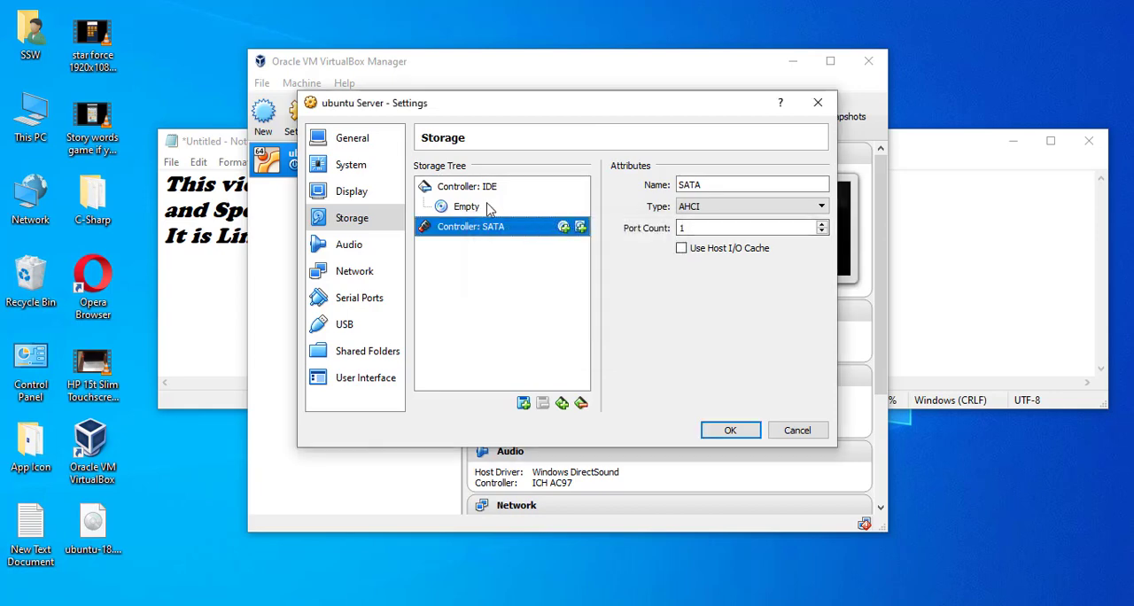
Load ubuntu-18.04.1.0-live-server-amd64.iso from the Desktop into the empty IDE optical drive and apply the settings.
{"action": "left_click", "coordinate": [458, 211]}
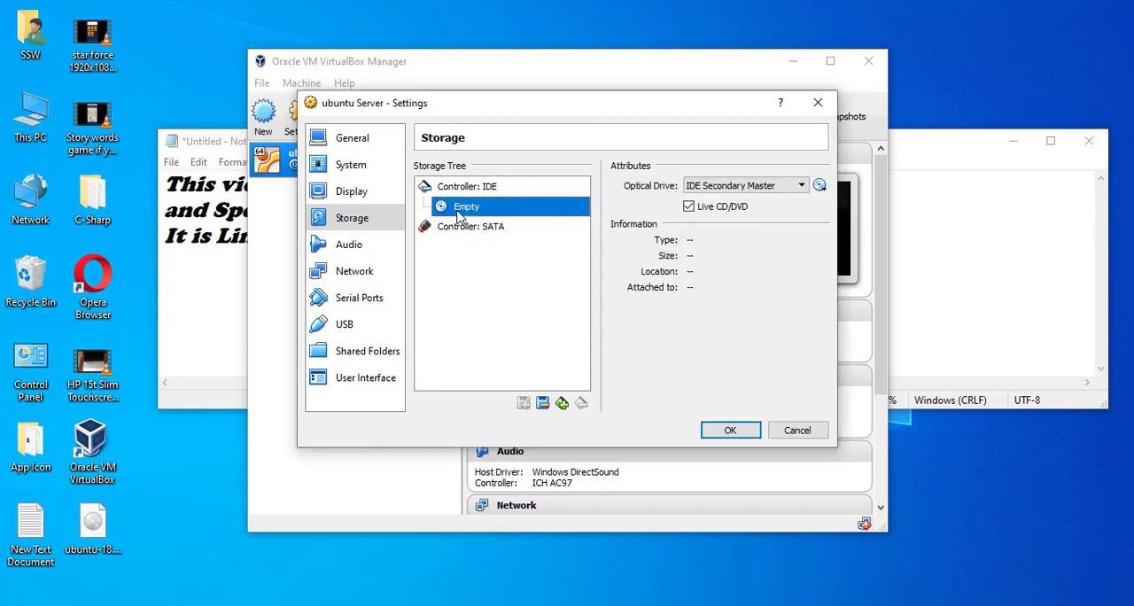
{"action": "left_click", "coordinate": [818, 186]}
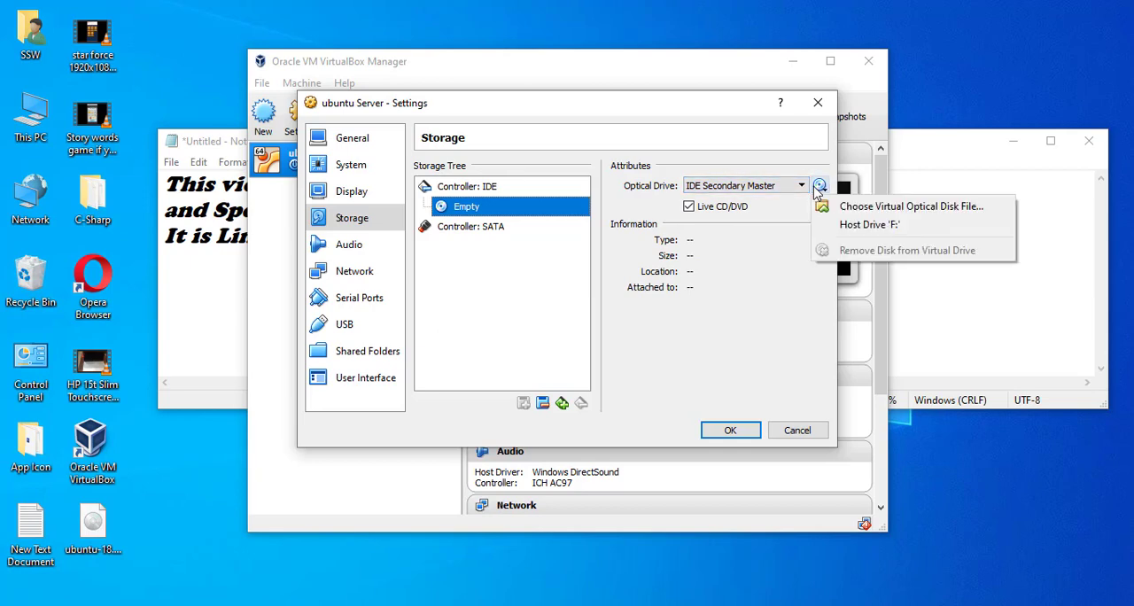
{"action": "left_click", "coordinate": [870, 215]}
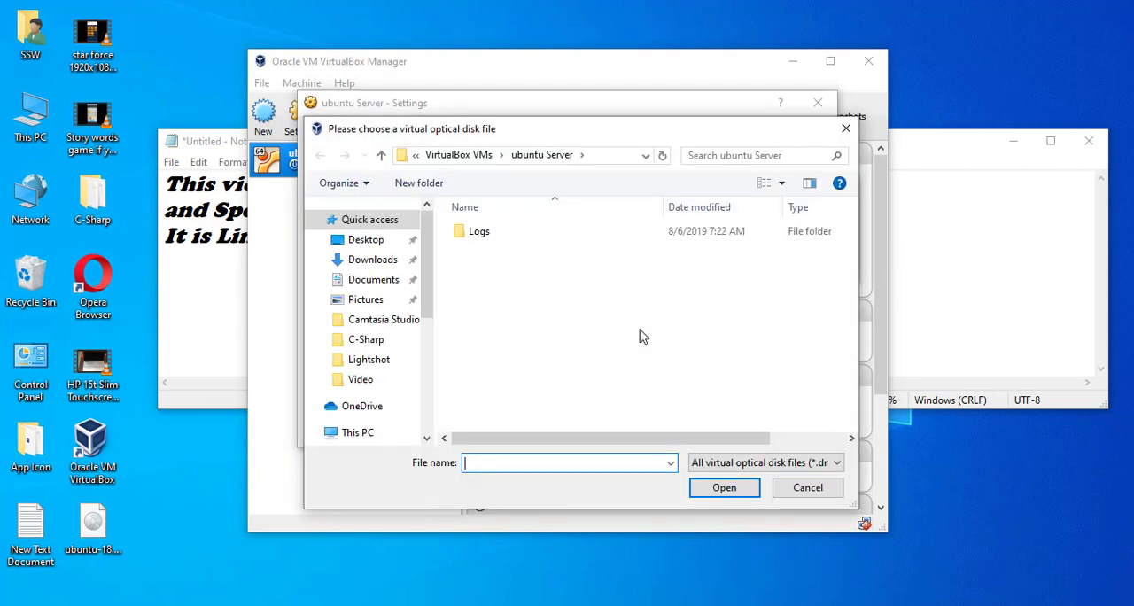
{"action": "left_click", "coordinate": [369, 240]}
{"action": "double_click", "coordinate": [567, 285]}
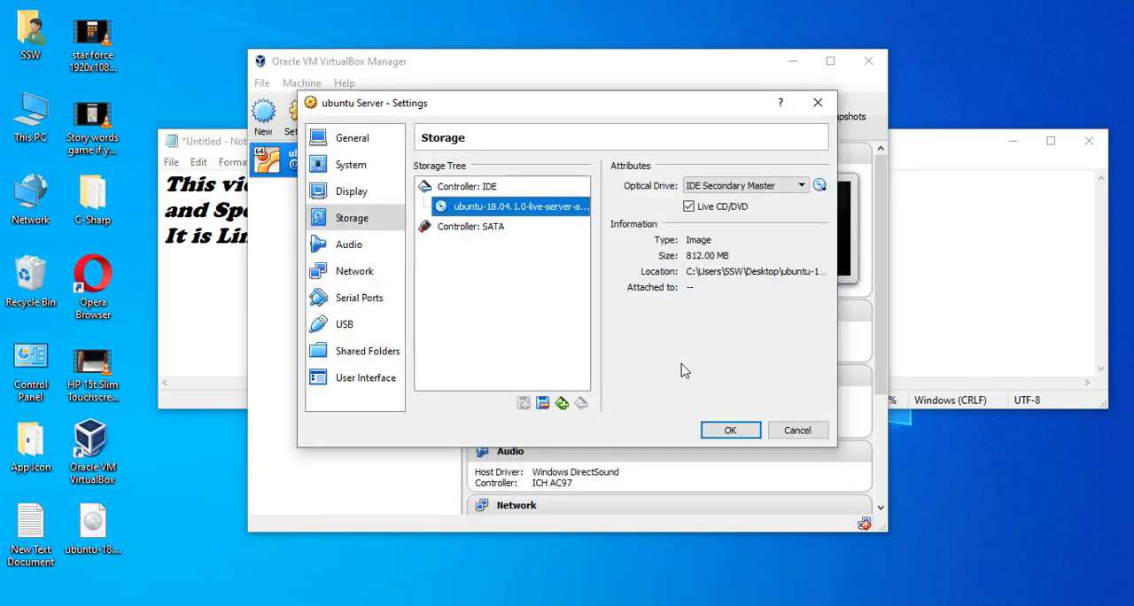
{"action": "left_click", "coordinate": [740, 430]}
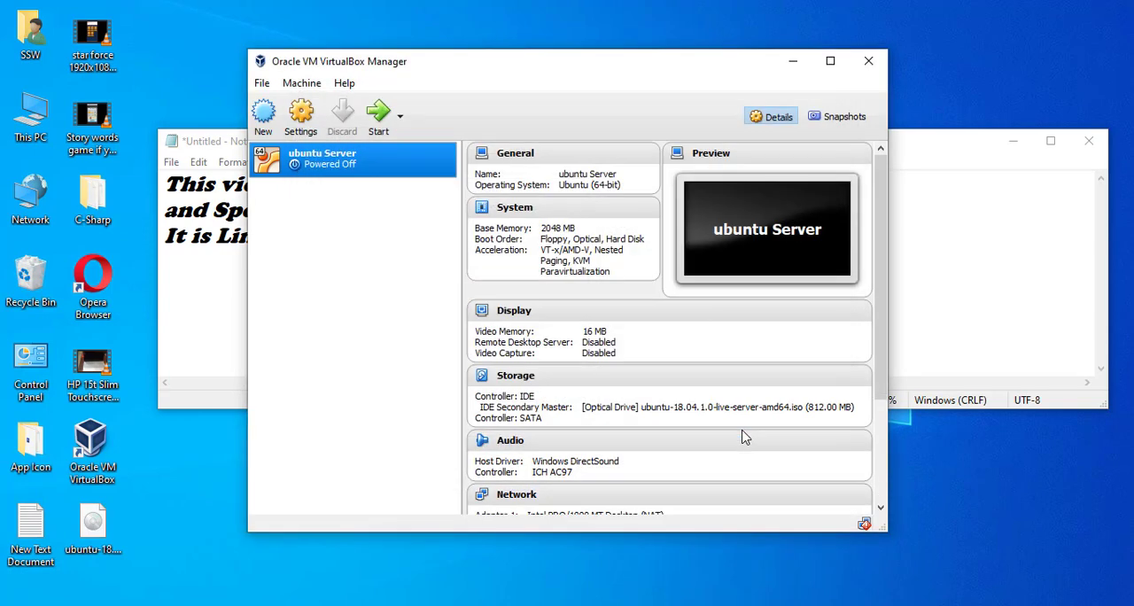
Try to start the ubuntu Server virtual machine, dismiss the error and check the available start modes.
{"action": "left_click", "coordinate": [380, 120]}
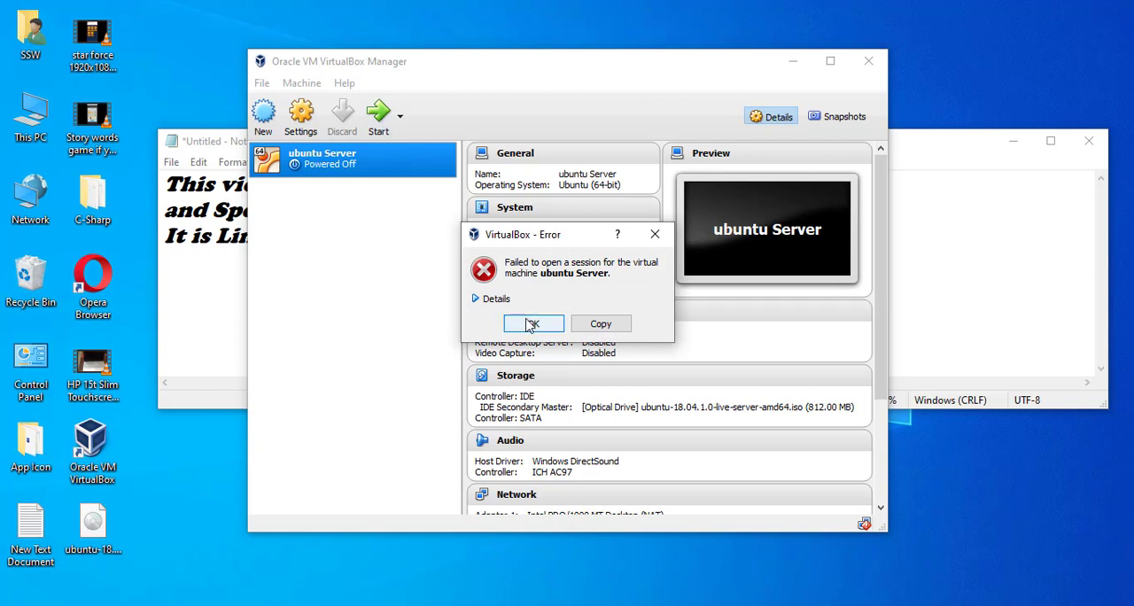
{"action": "left_click", "coordinate": [654, 234]}
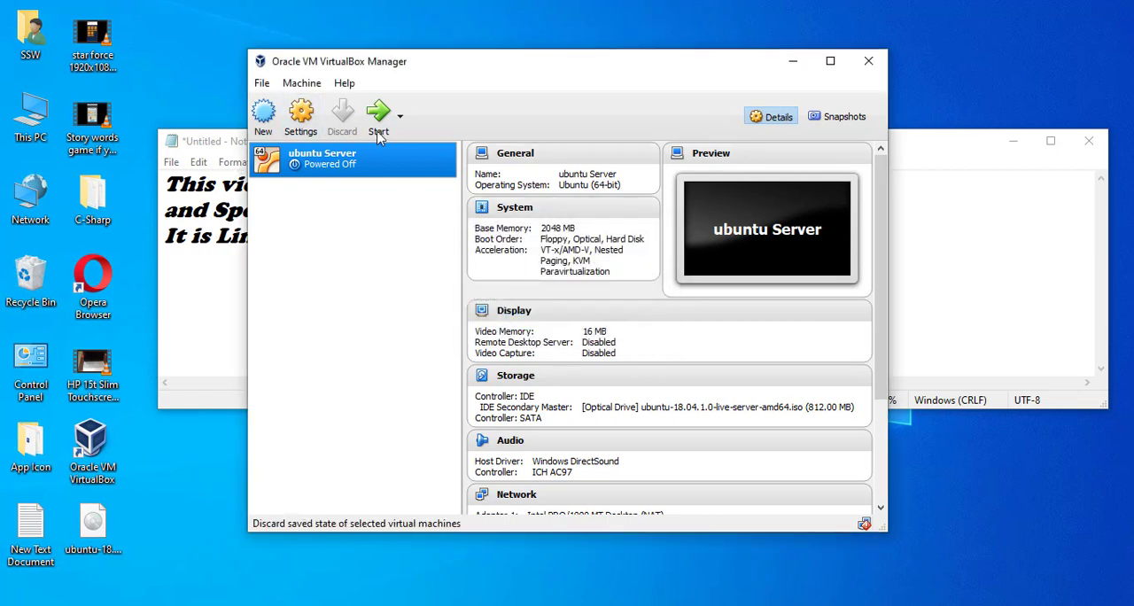
{"action": "left_click", "coordinate": [399, 117]}
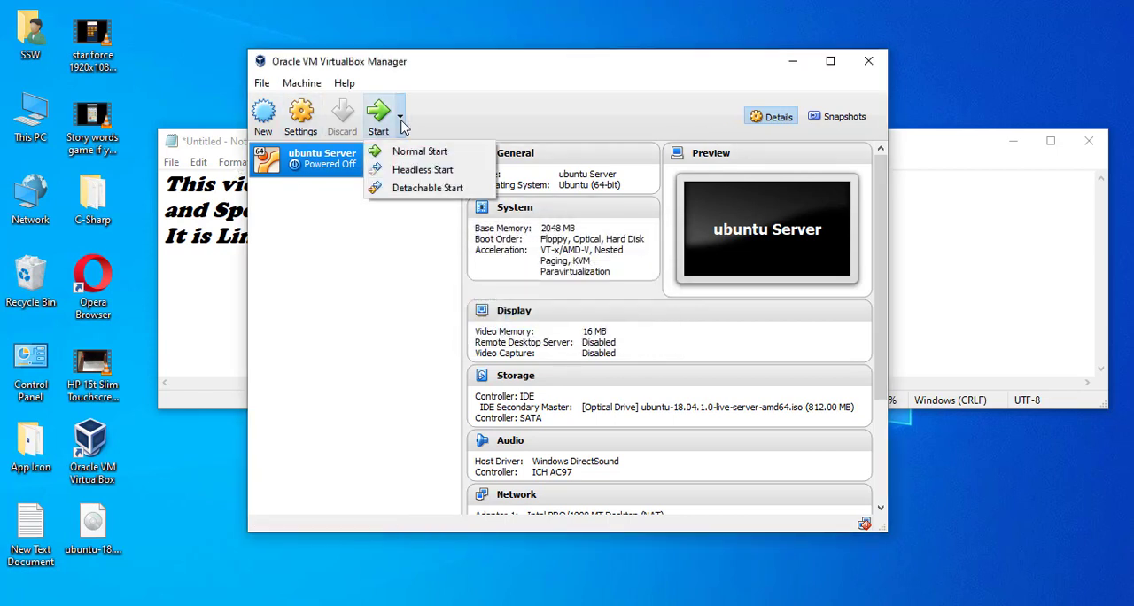
{"action": "left_click", "coordinate": [295, 120]}
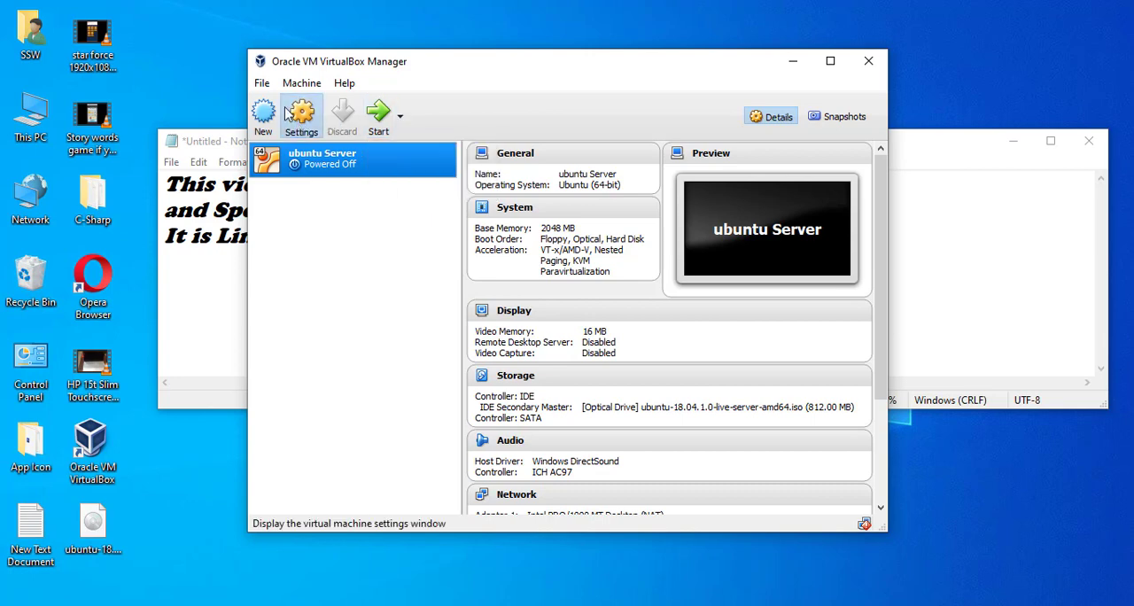
{"action": "left_click", "coordinate": [288, 116]}
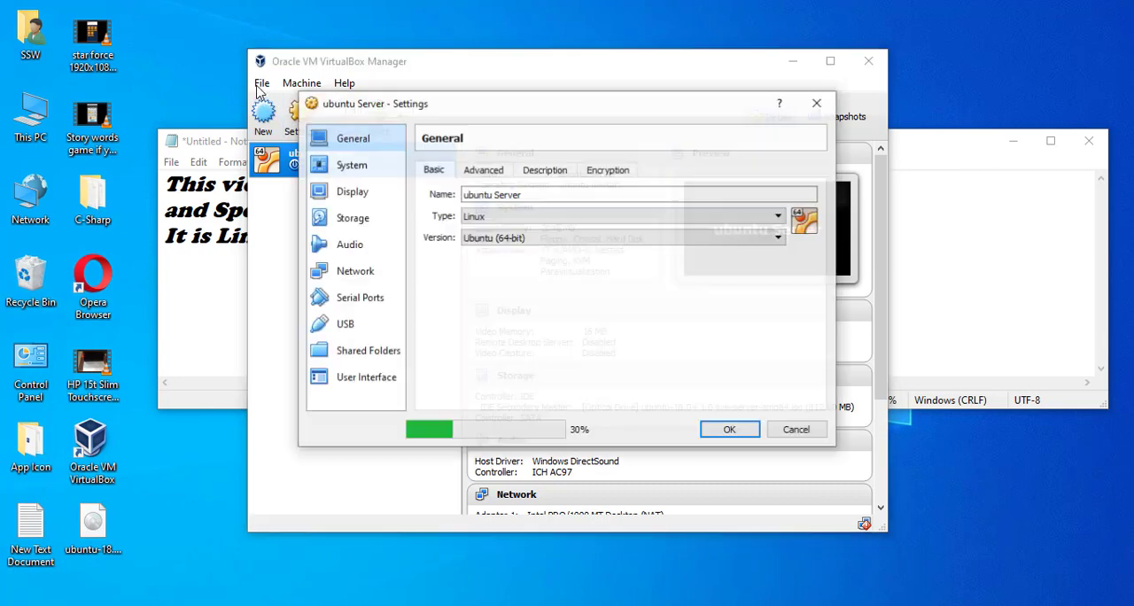
{"action": "left_click", "coordinate": [817, 103]}
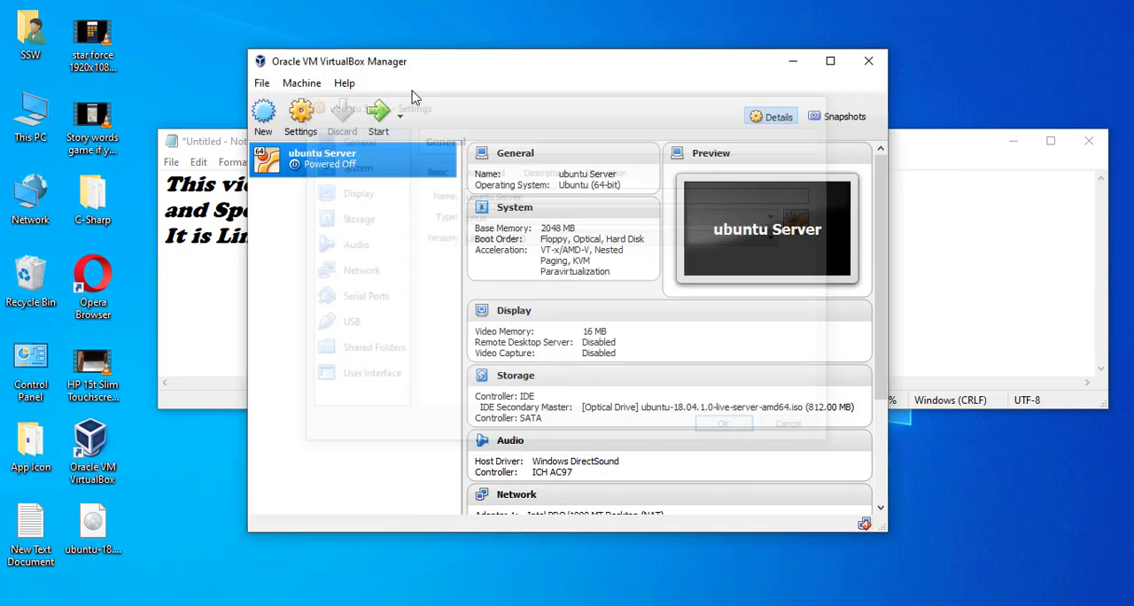
{"action": "left_click", "coordinate": [263, 84]}
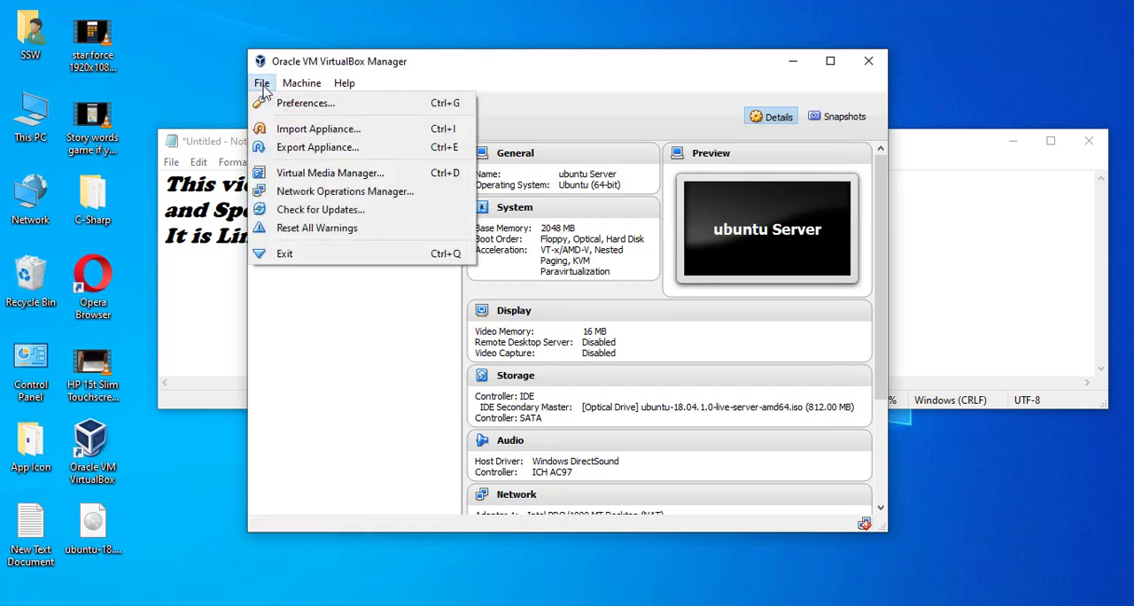
{"action": "left_click", "coordinate": [330, 128]}
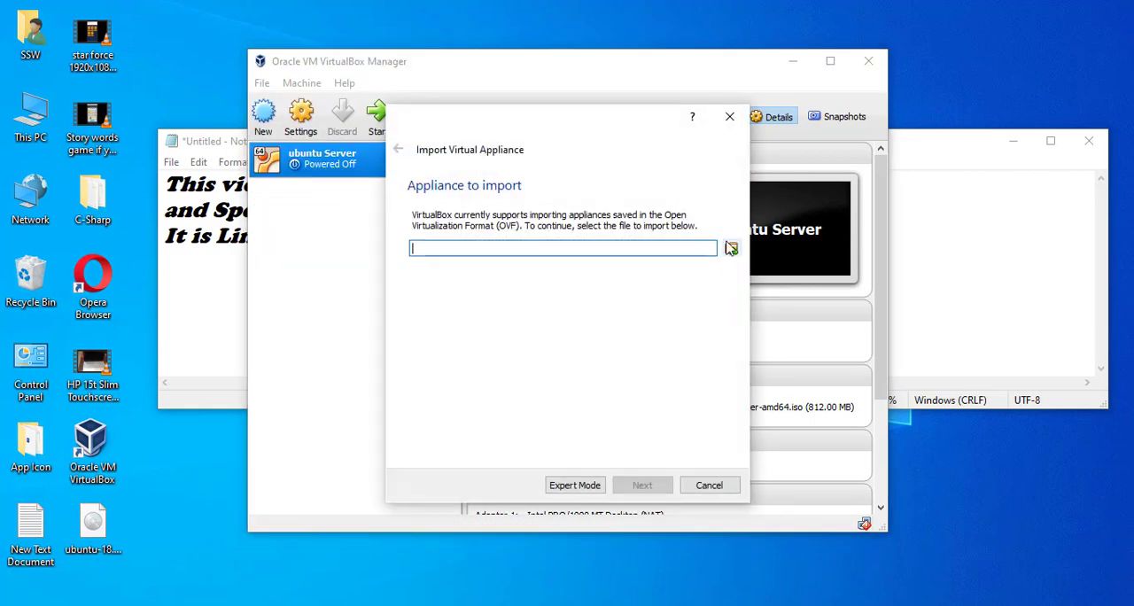
{"action": "left_click", "coordinate": [731, 250]}
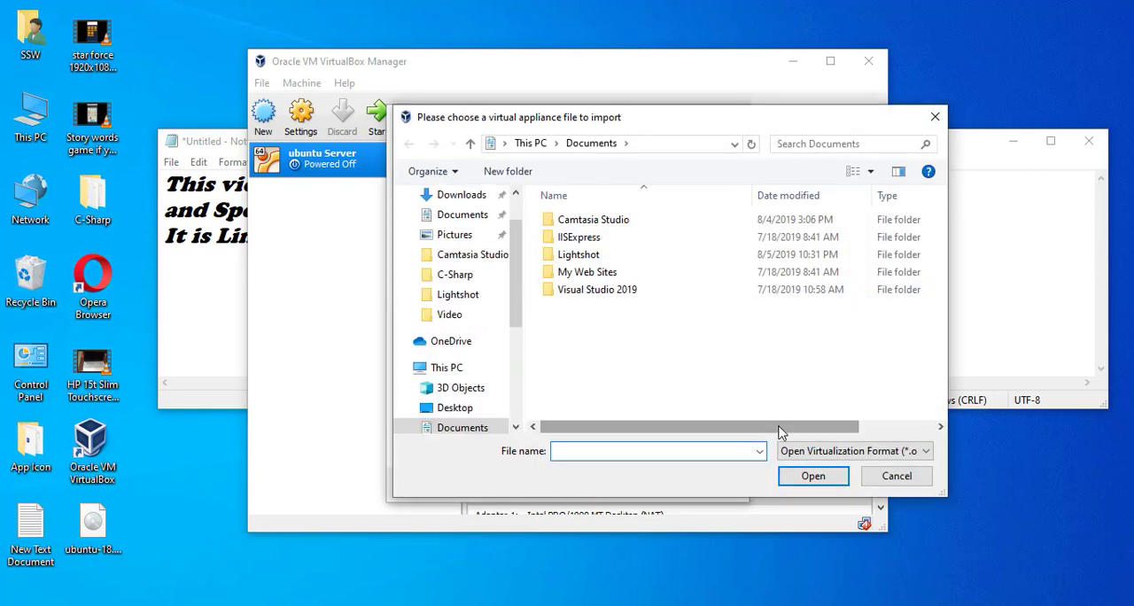
{"action": "left_click", "coordinate": [429, 197]}
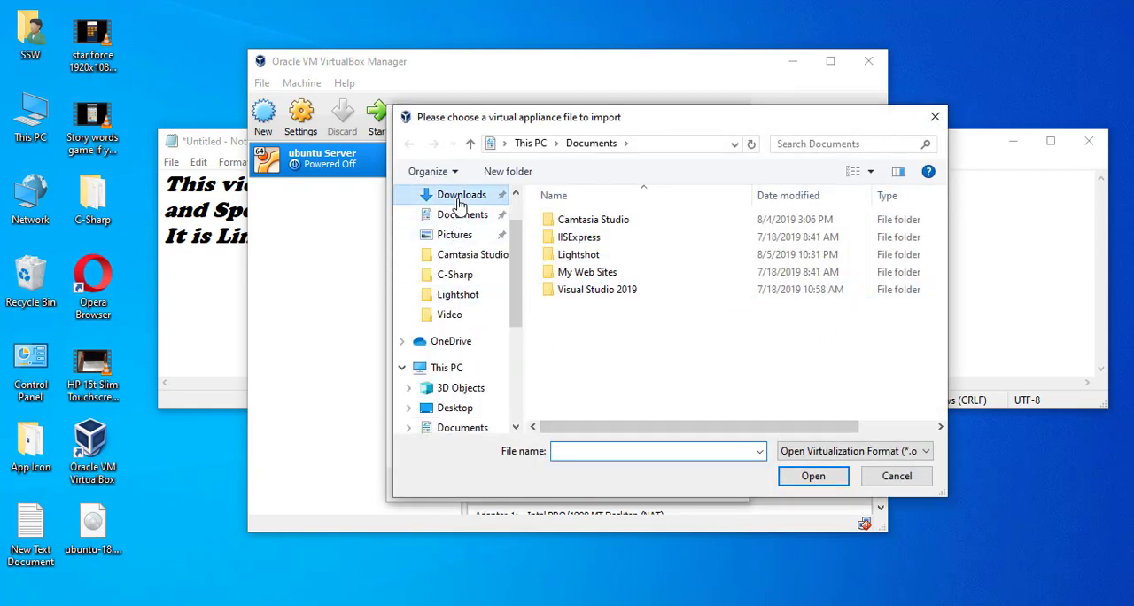
{"action": "left_click_drag", "start_coordinate": [515, 254], "coordinate": [511, 223]}
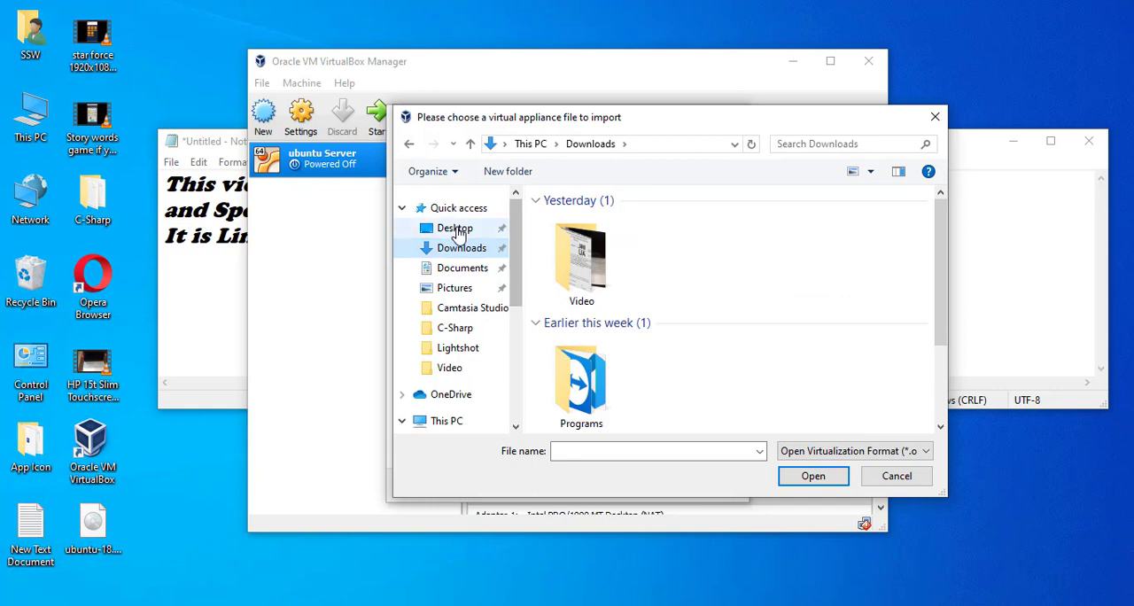
{"action": "left_click", "coordinate": [456, 228]}
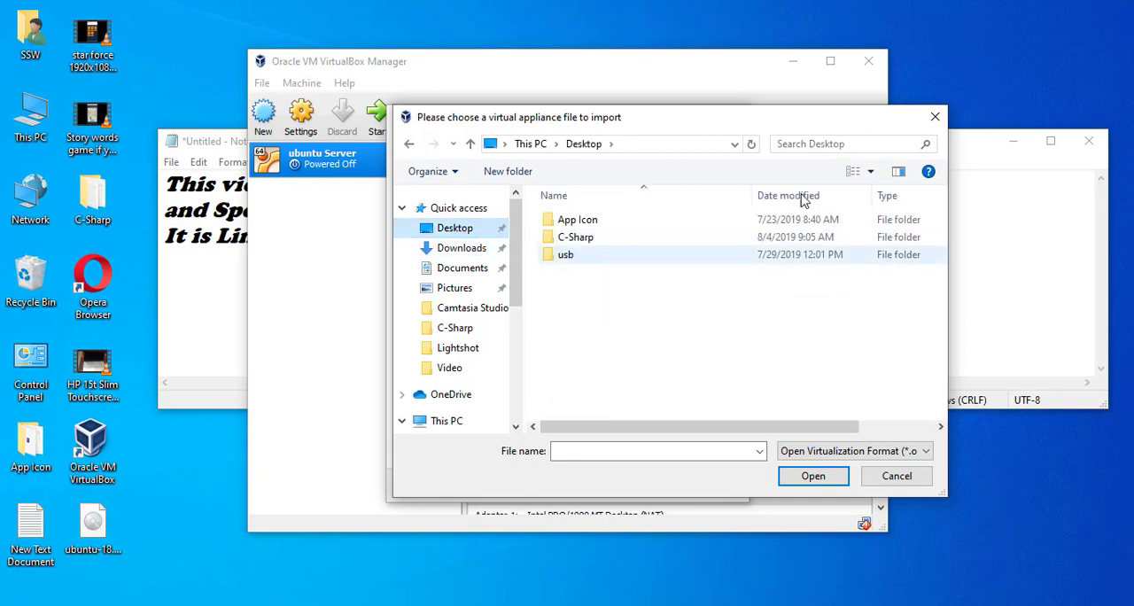
{"action": "left_click", "coordinate": [935, 116]}
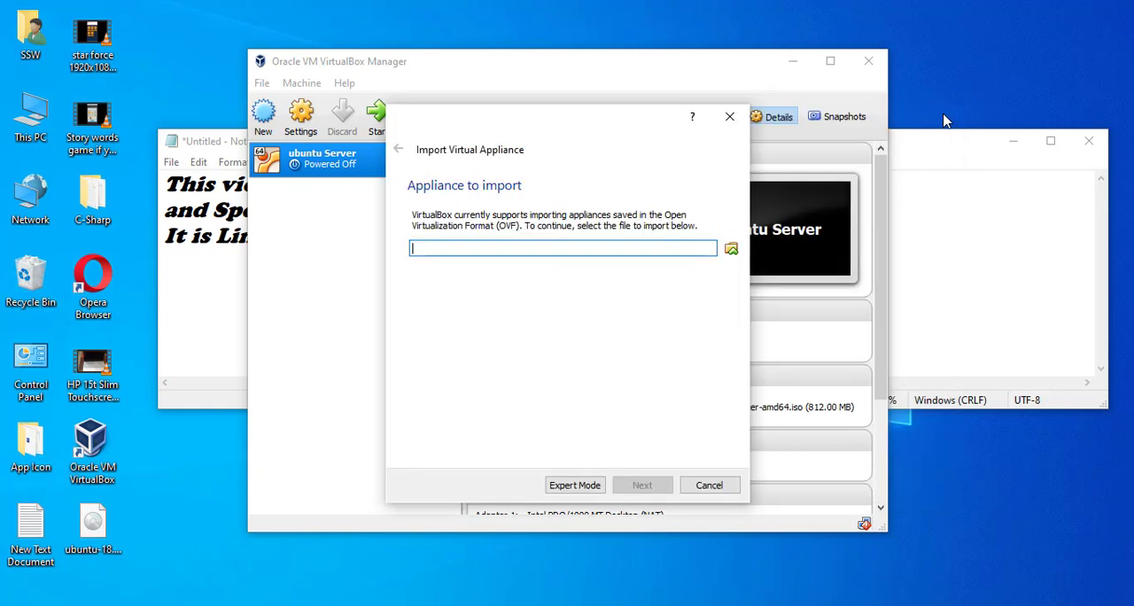
{"action": "left_click", "coordinate": [728, 119]}
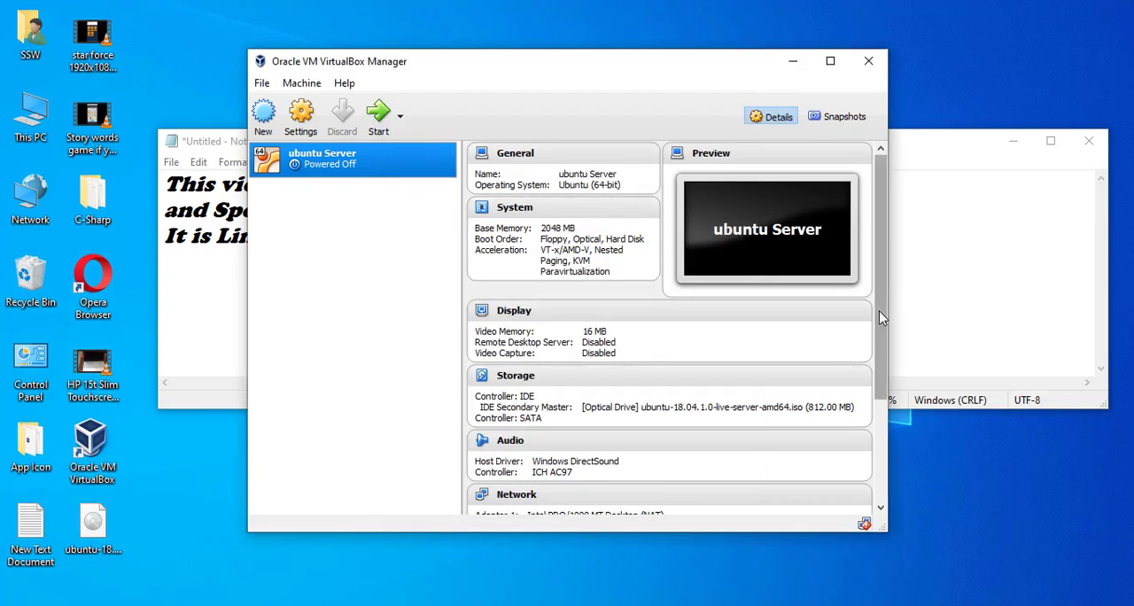
Review the ubuntu Server machine's details down to the description and collapse the Storage section.
{"action": "left_click_drag", "start_coordinate": [881, 316], "coordinate": [880, 374]}
{"action": "scroll", "coordinate": [879, 374], "scroll_direction": "down", "scroll_amount": 3}
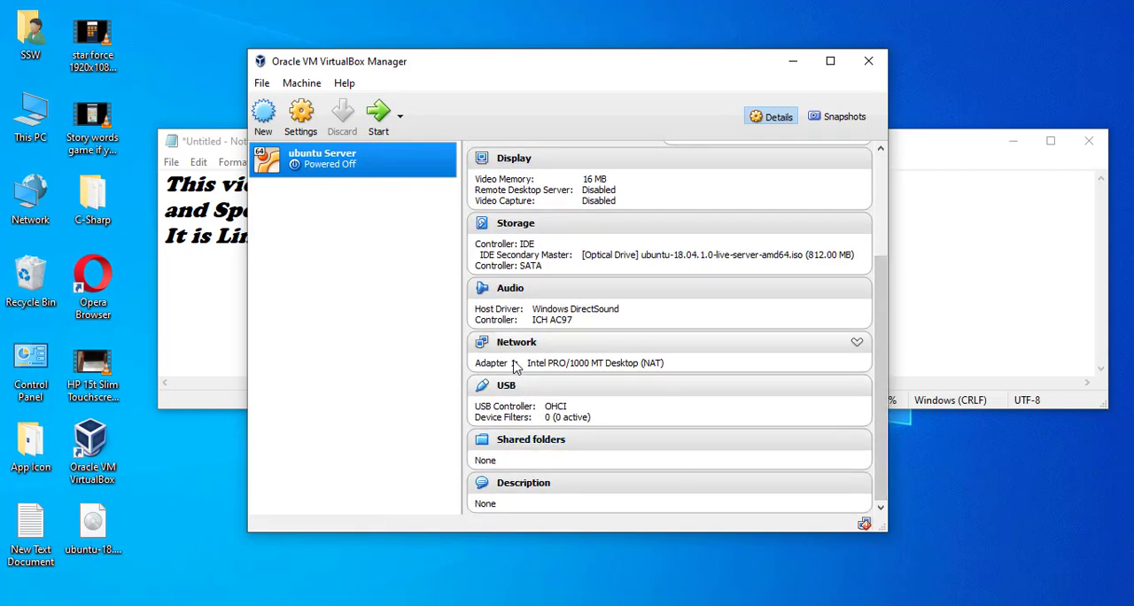
{"action": "left_click", "coordinate": [857, 225]}
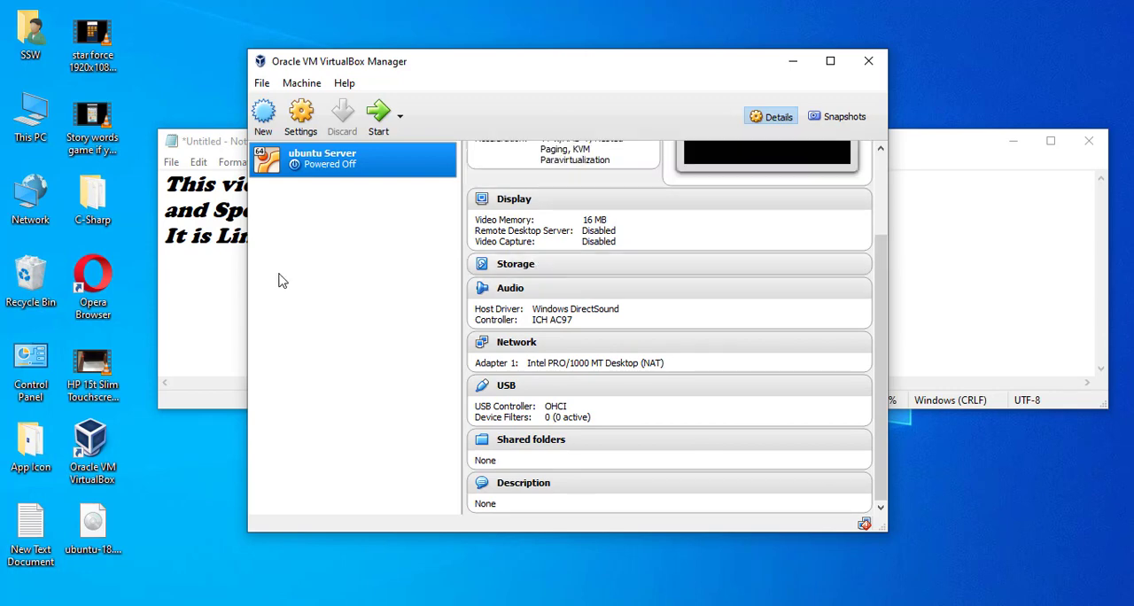
Examine the machine's general encryption, description and advanced settings, and browse for another snapshot folder without choosing one.
{"action": "left_click", "coordinate": [301, 115]}
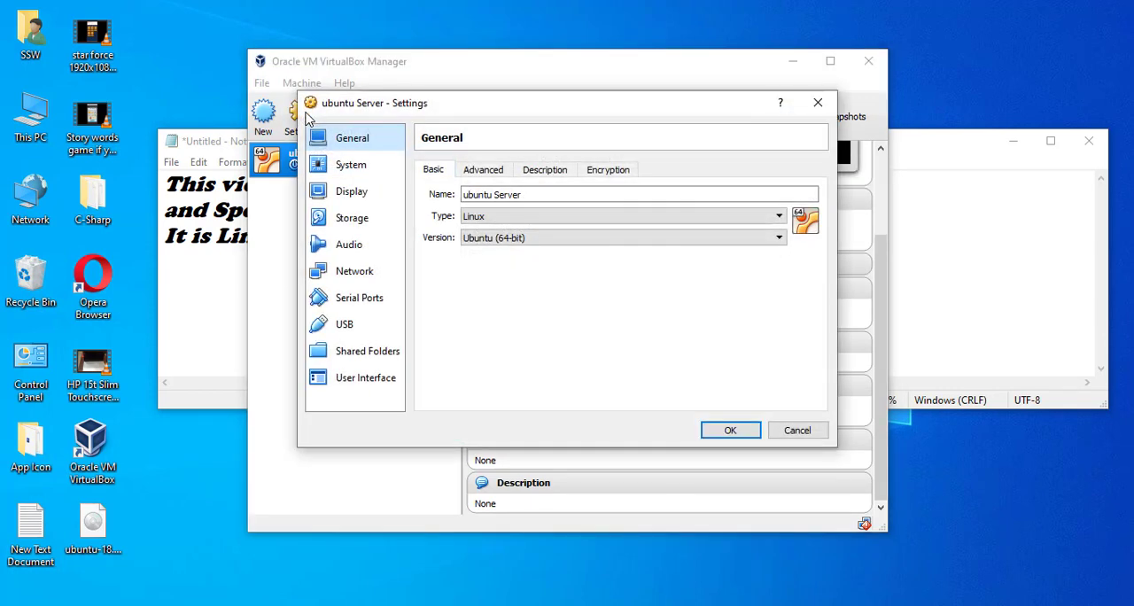
{"action": "left_click", "coordinate": [609, 172]}
{"action": "left_click", "coordinate": [551, 170]}
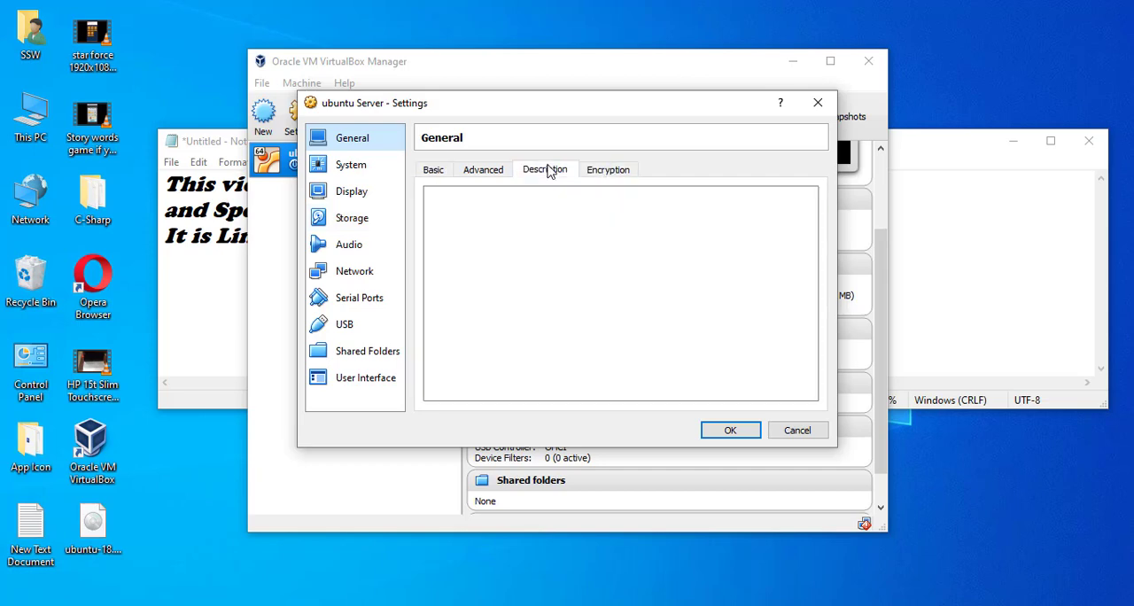
{"action": "left_click", "coordinate": [489, 173]}
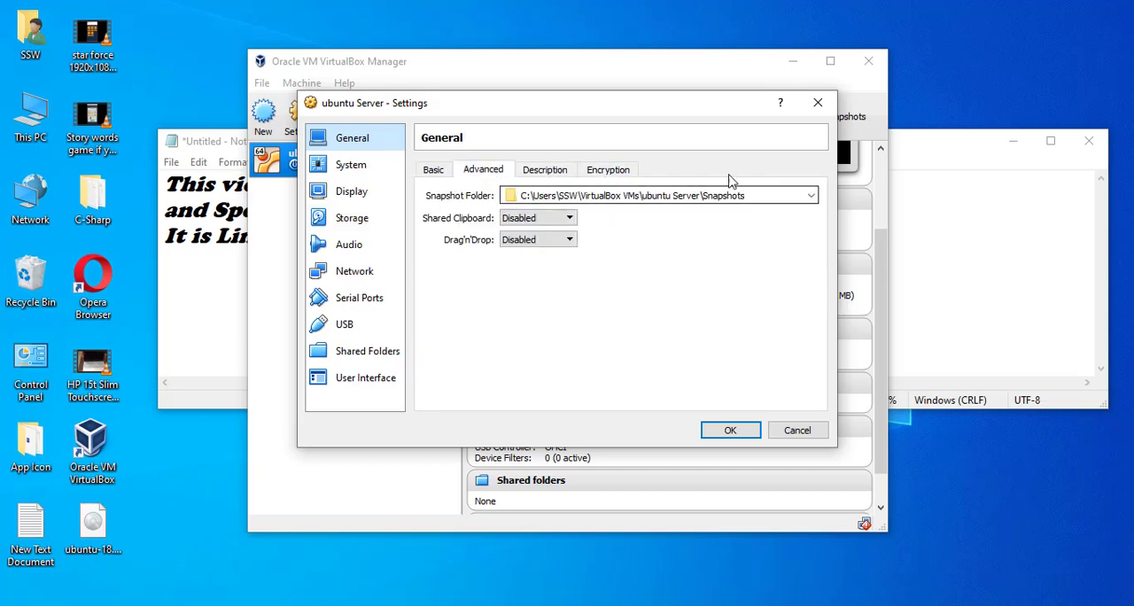
{"action": "left_click", "coordinate": [811, 196]}
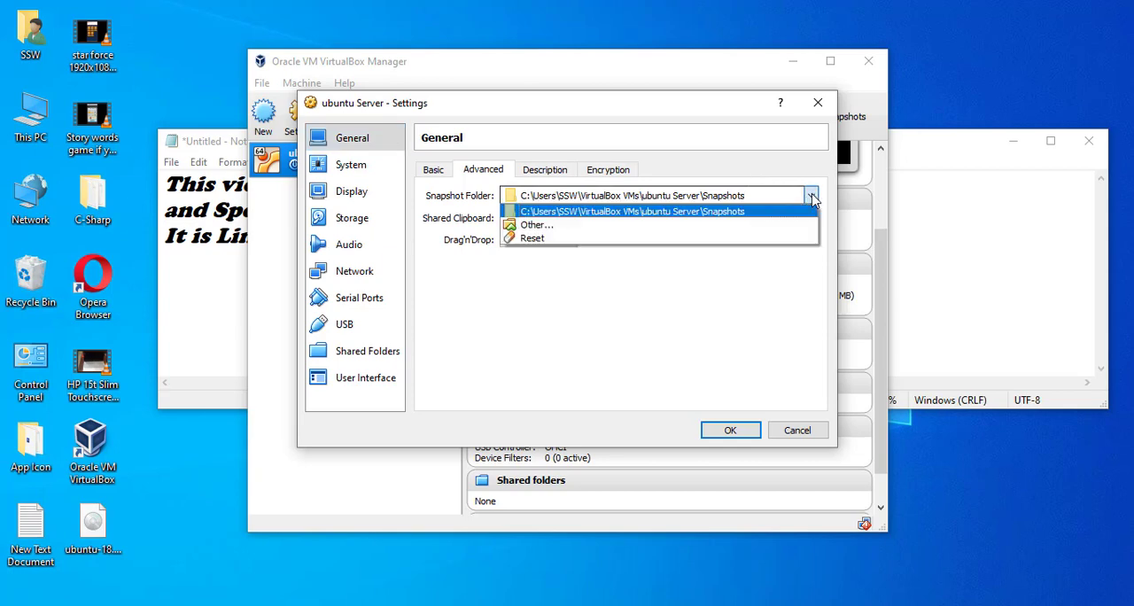
{"action": "left_click", "coordinate": [563, 227]}
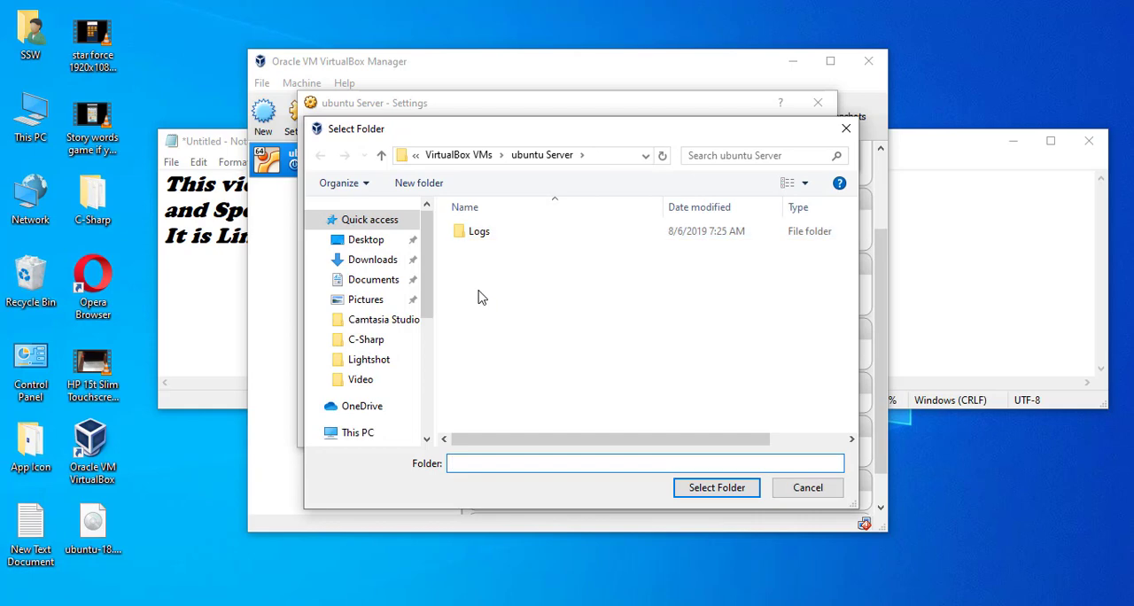
{"action": "left_click", "coordinate": [844, 130]}
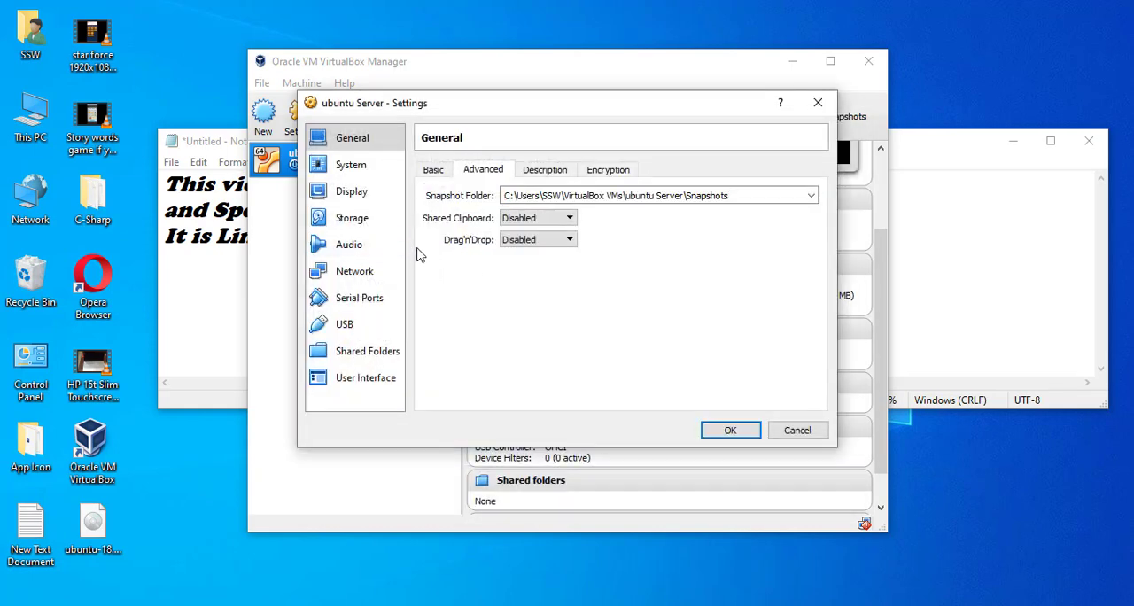
Examine the machine's system, processor, acceleration and display settings and the ISO's storage attributes, then accept the settings.
{"action": "left_click", "coordinate": [355, 169]}
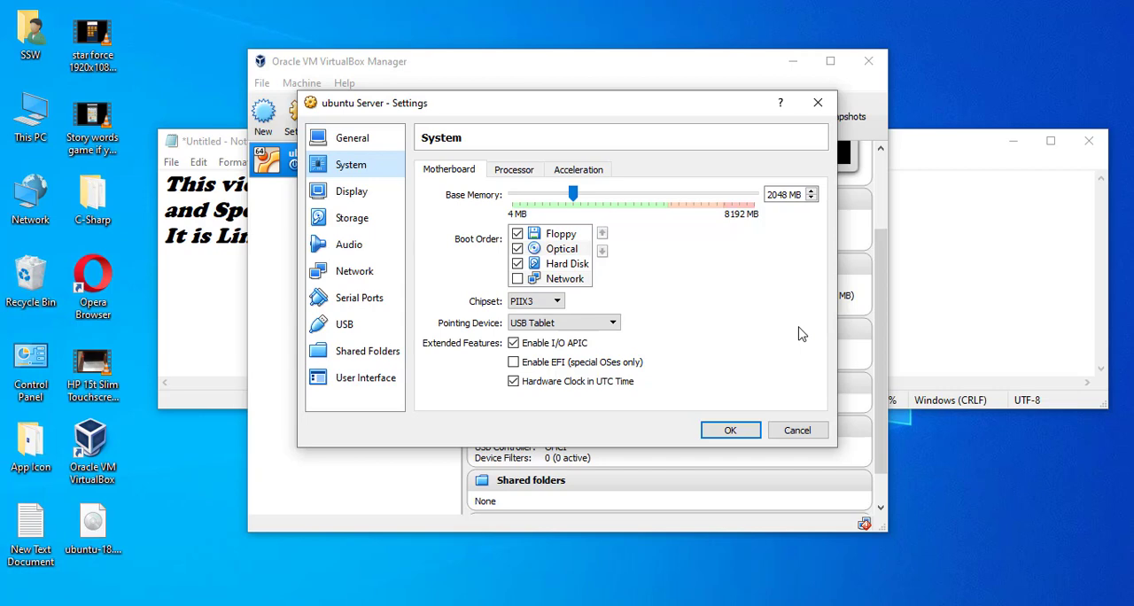
{"action": "left_click", "coordinate": [508, 170]}
{"action": "left_click", "coordinate": [590, 172]}
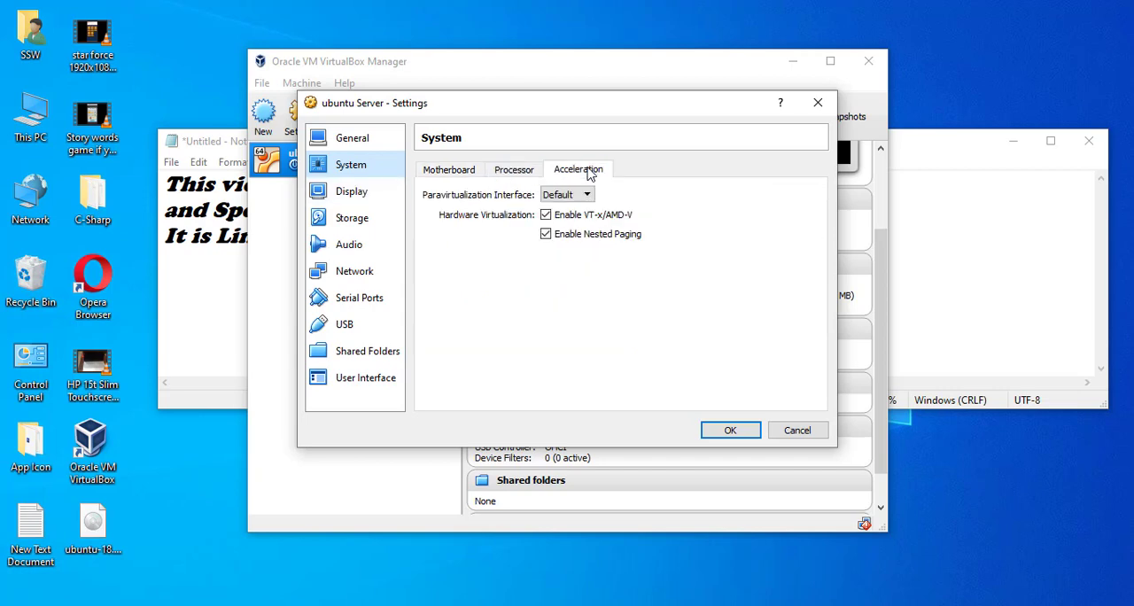
{"action": "left_click", "coordinate": [354, 193]}
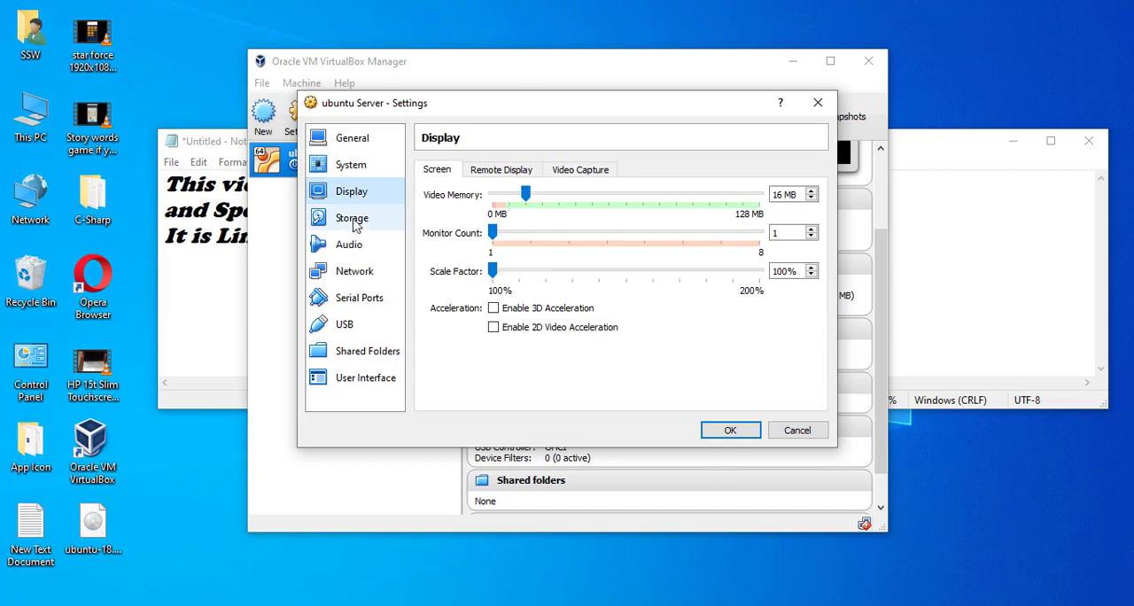
{"action": "left_click", "coordinate": [352, 227]}
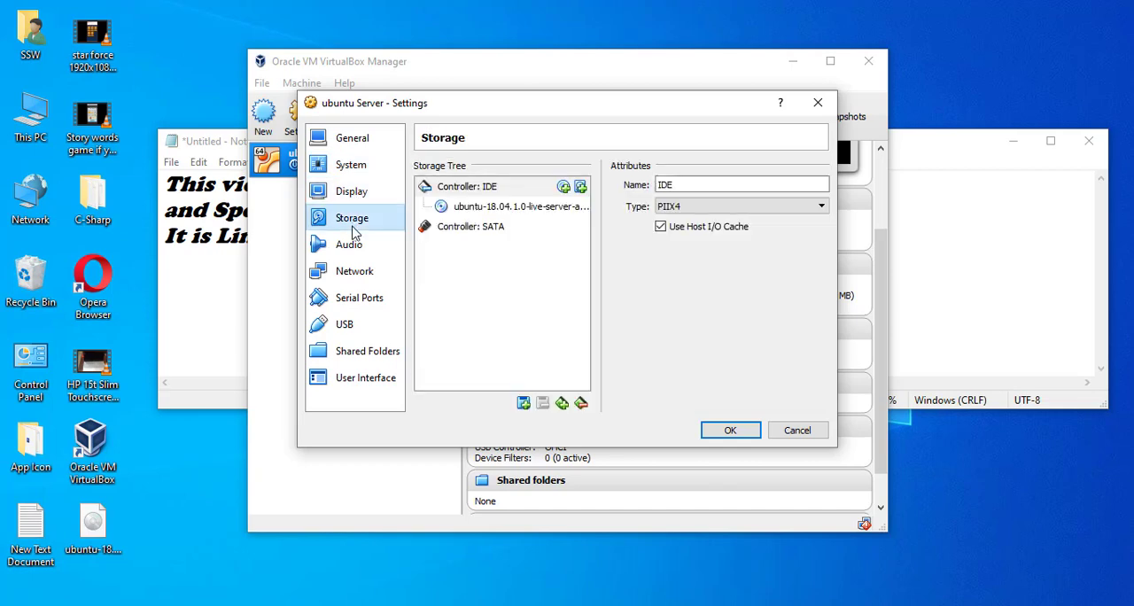
{"action": "left_click", "coordinate": [490, 209]}
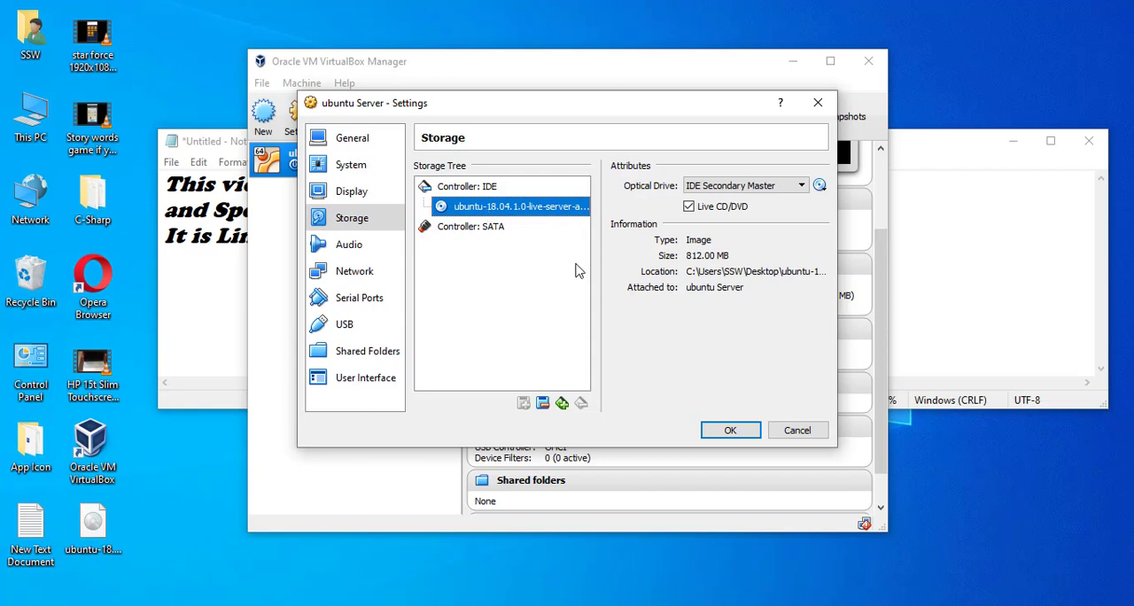
{"action": "left_click", "coordinate": [732, 431]}
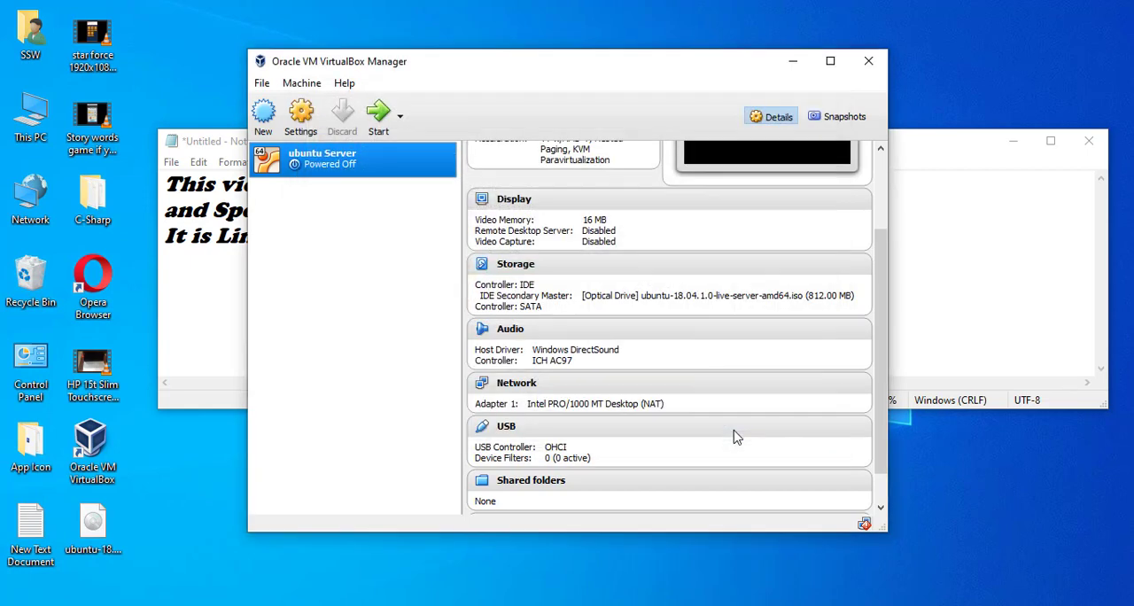
Try twice to start the ubuntu Server virtual machine, dismissing the error each time.
{"action": "left_click", "coordinate": [376, 123]}
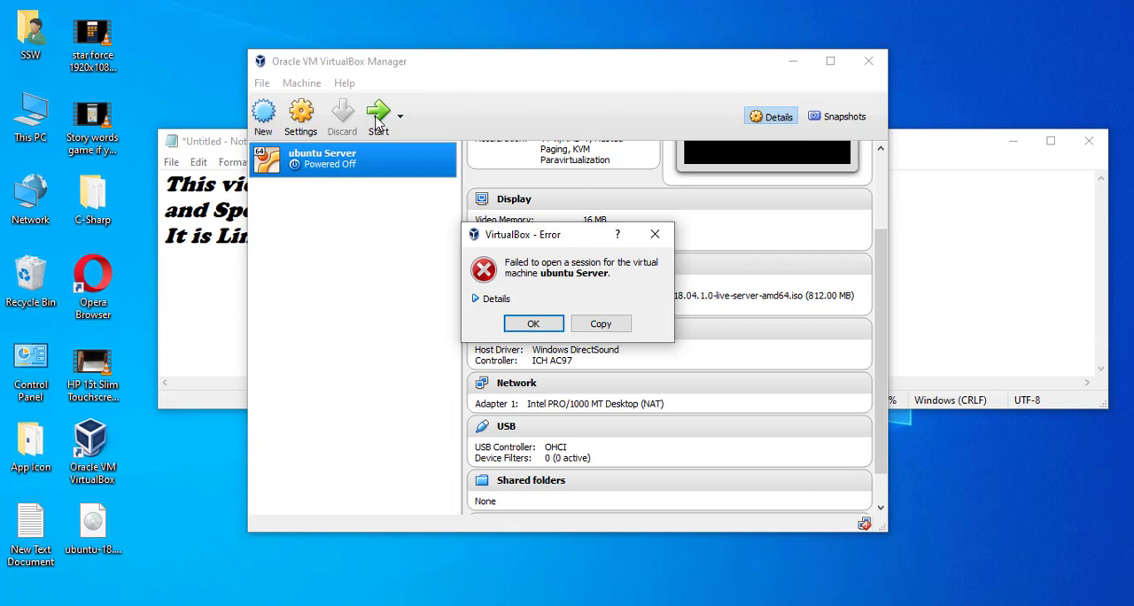
{"action": "left_click", "coordinate": [655, 236]}
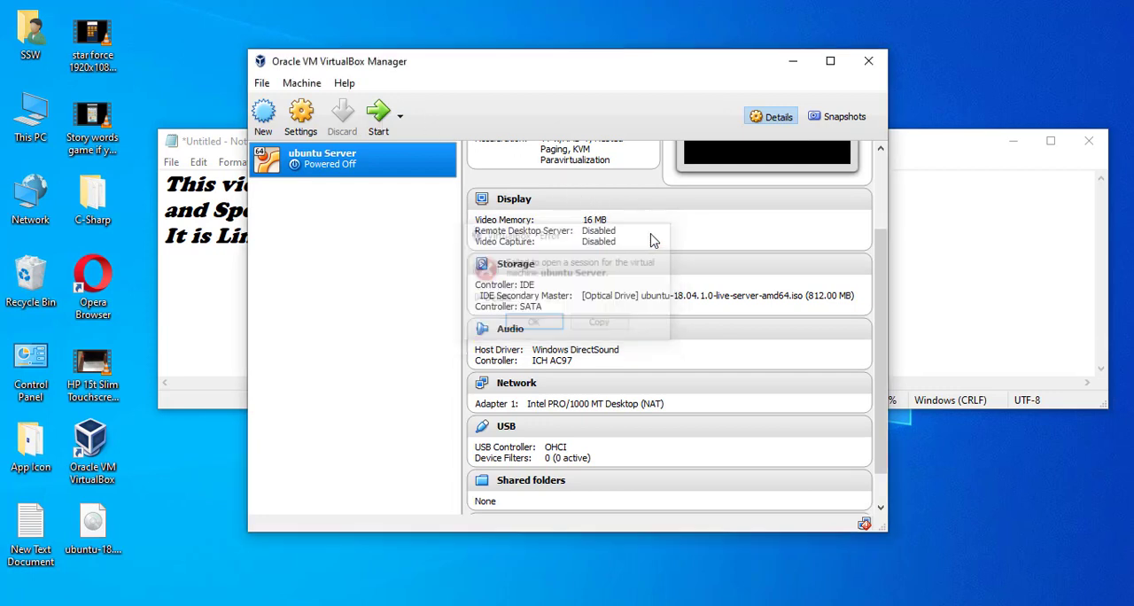
{"action": "double_click", "coordinate": [310, 170]}
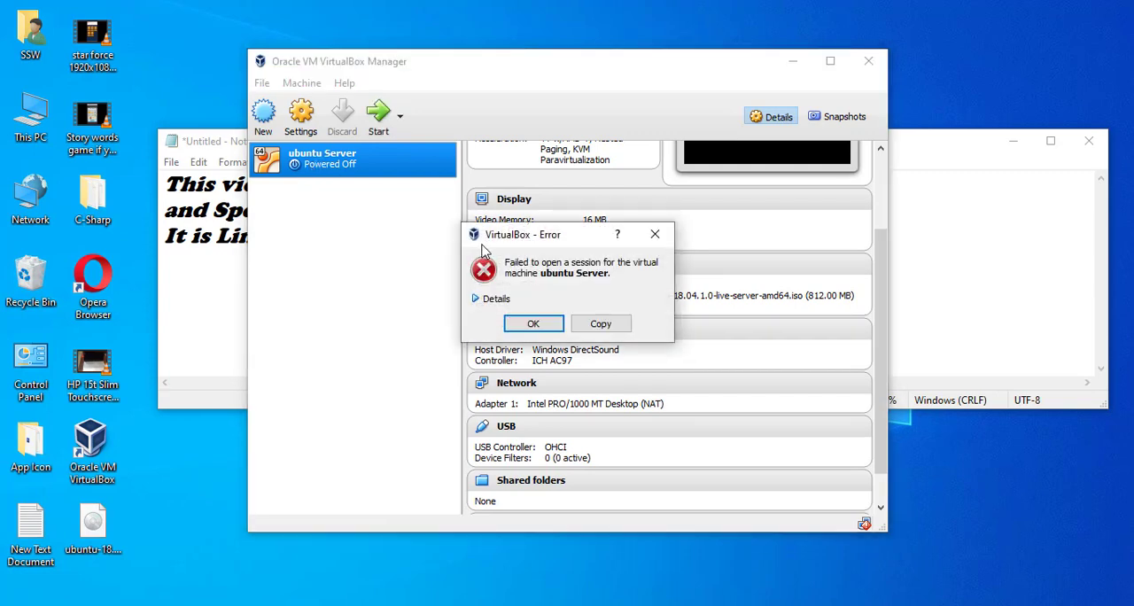
{"action": "left_click", "coordinate": [654, 234]}
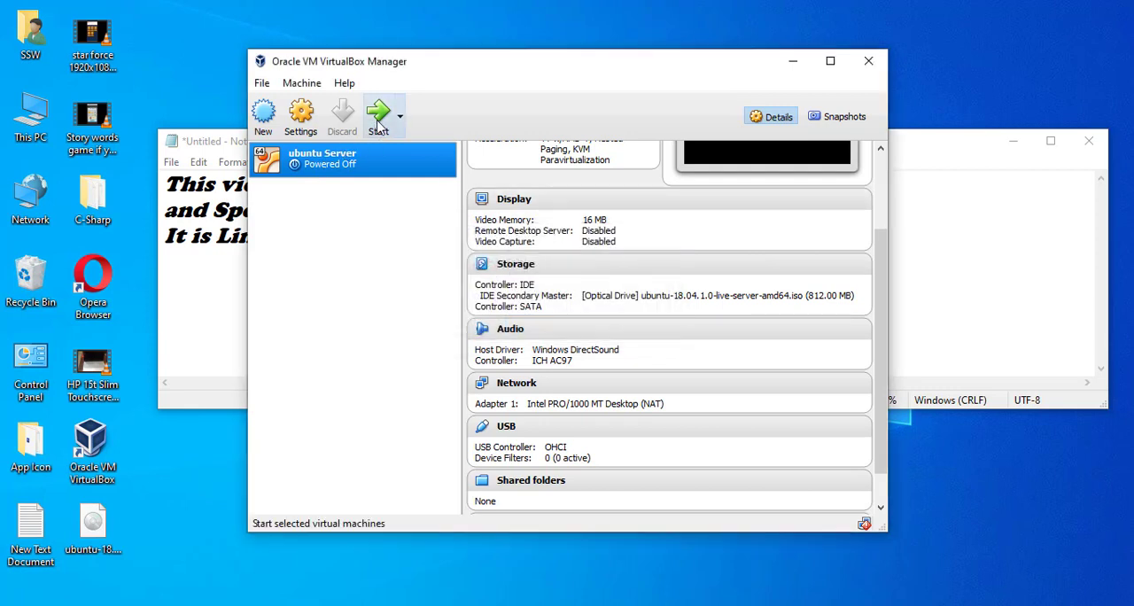
Examine the machine's USB, shared folder and user interface settings, opening and cancelling the form for adding a share.
{"action": "left_click", "coordinate": [306, 123]}
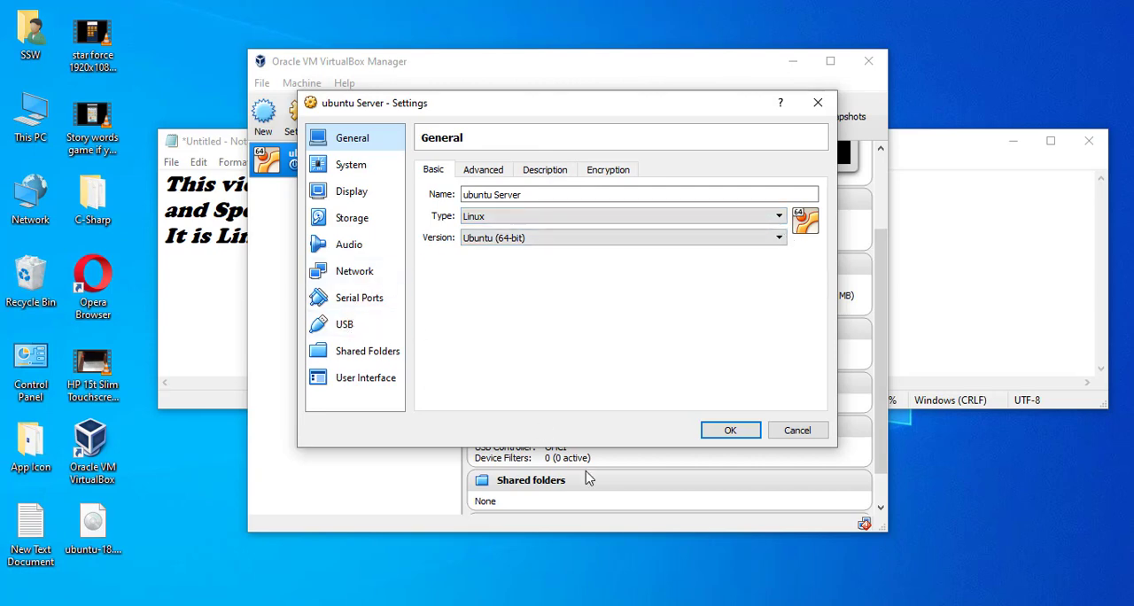
{"action": "left_click", "coordinate": [345, 325]}
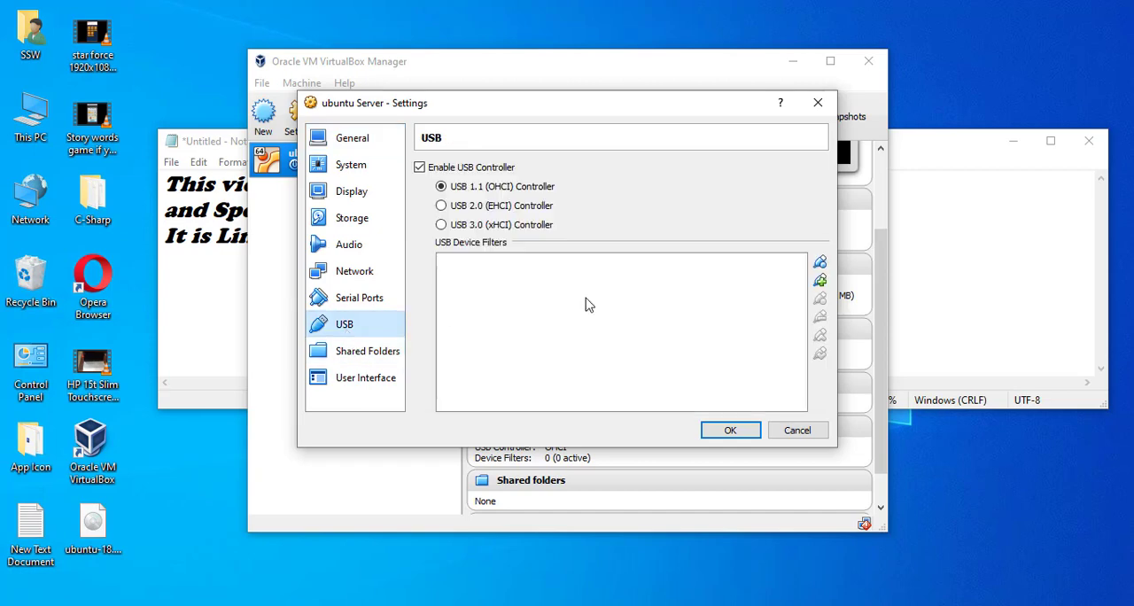
{"action": "left_click", "coordinate": [358, 354]}
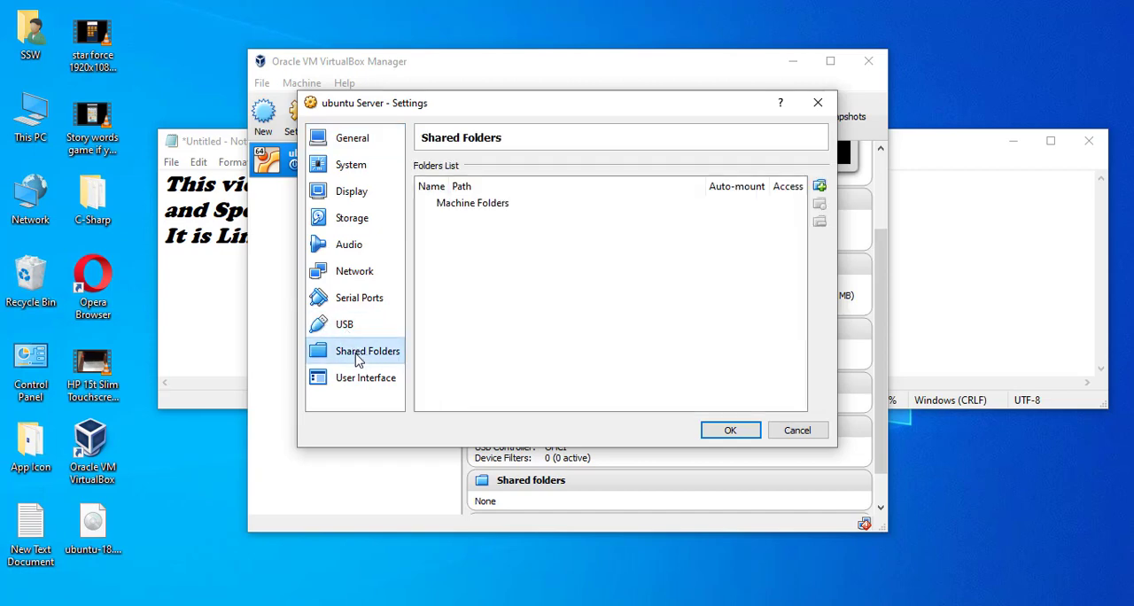
{"action": "left_click", "coordinate": [499, 205]}
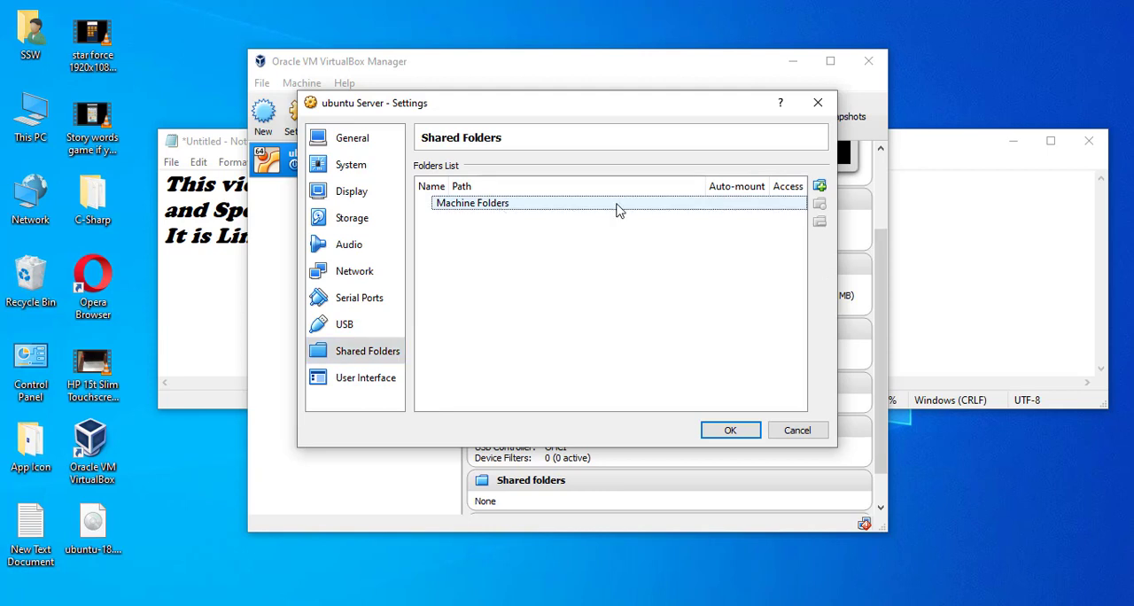
{"action": "left_click", "coordinate": [819, 186]}
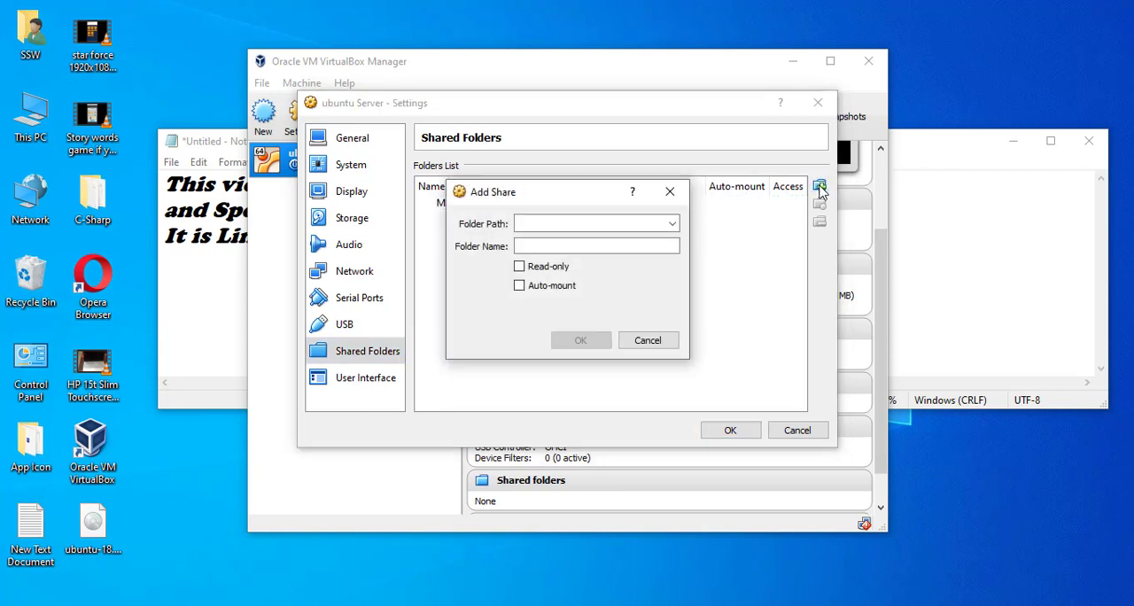
{"action": "left_click", "coordinate": [670, 191]}
{"action": "left_click", "coordinate": [362, 379]}
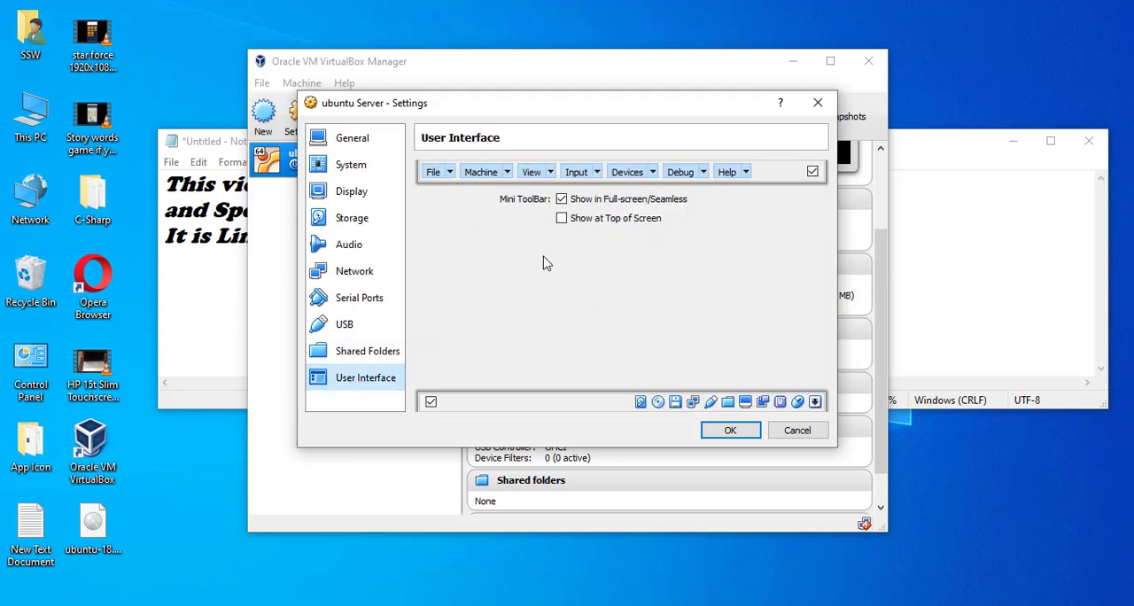
{"action": "left_click", "coordinate": [928, 605]}
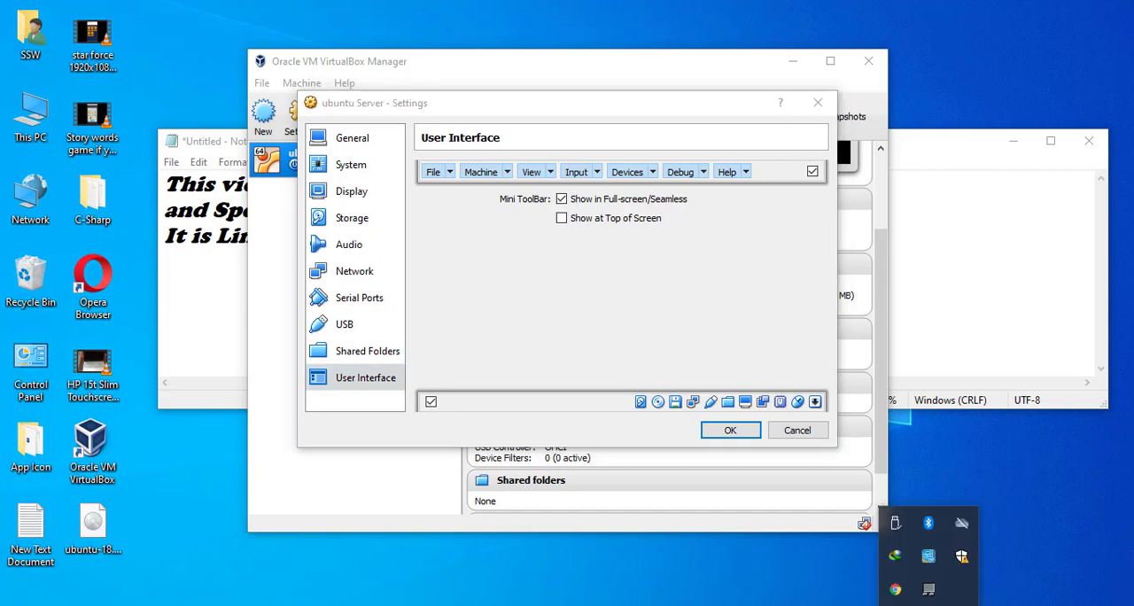
{"action": "left_click", "coordinate": [959, 554]}
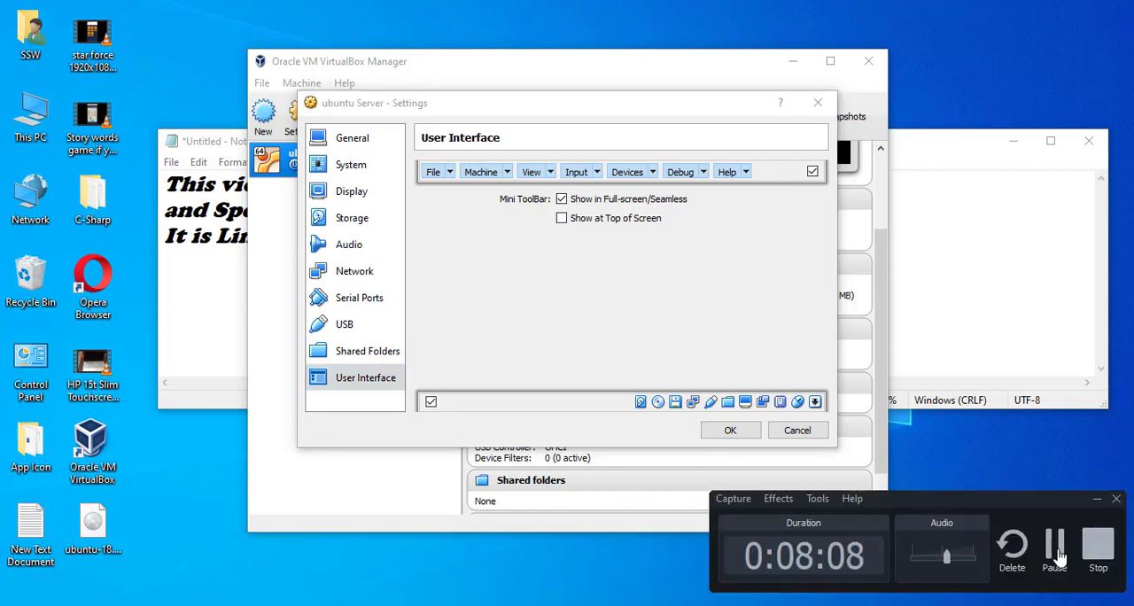